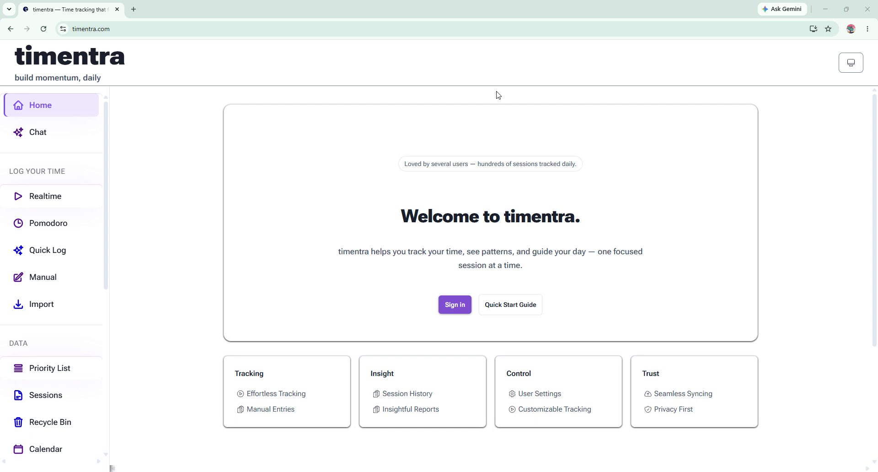
Look over the timentra.com home page, from the site address down to the footer links.
left_click(130, 29)
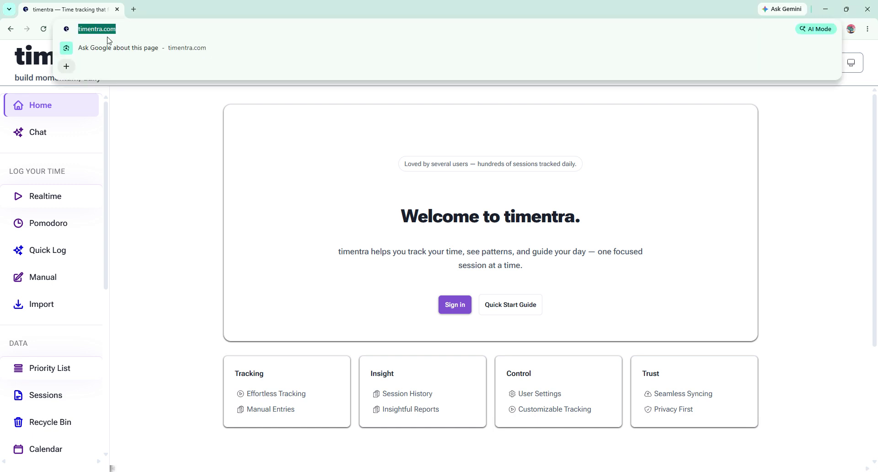
left_click(160, 108)
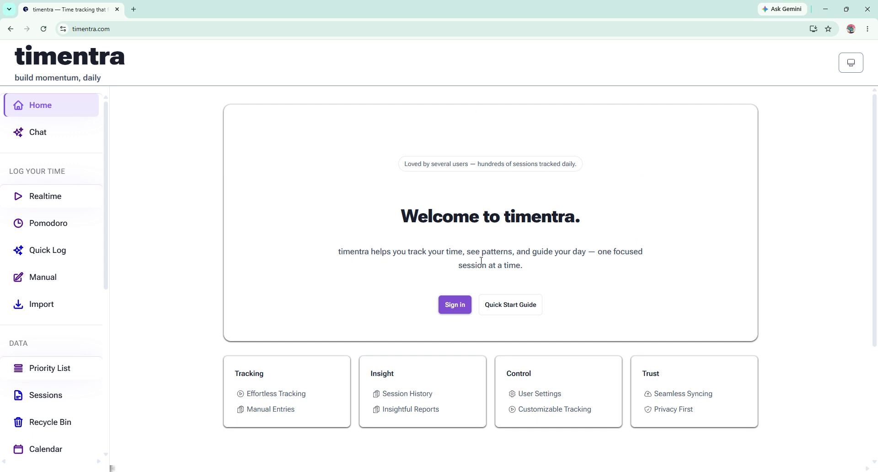
scroll(597, 237, "down", 5)
scroll(609, 242, "up", 5)
scroll(393, 197, "down", 1)
scroll(406, 199, "up", 1)
scroll(409, 201, "down", 3)
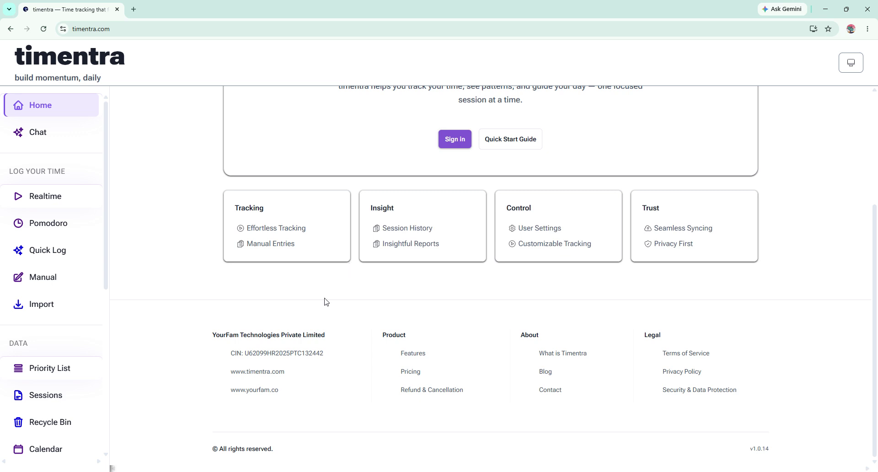
Open the product Features page and read its sections, from Realtime Tracking through Google Calendar Connect to Streaks and Milestones.
left_click(415, 353)
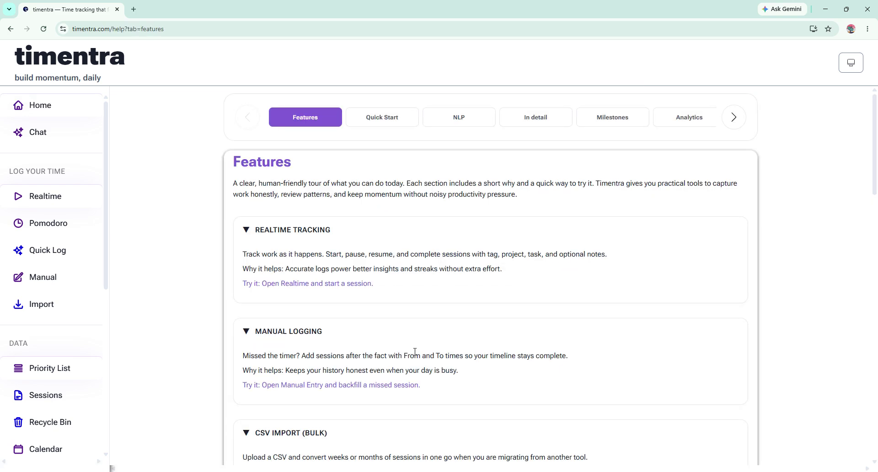
scroll(430, 341, "down", 10)
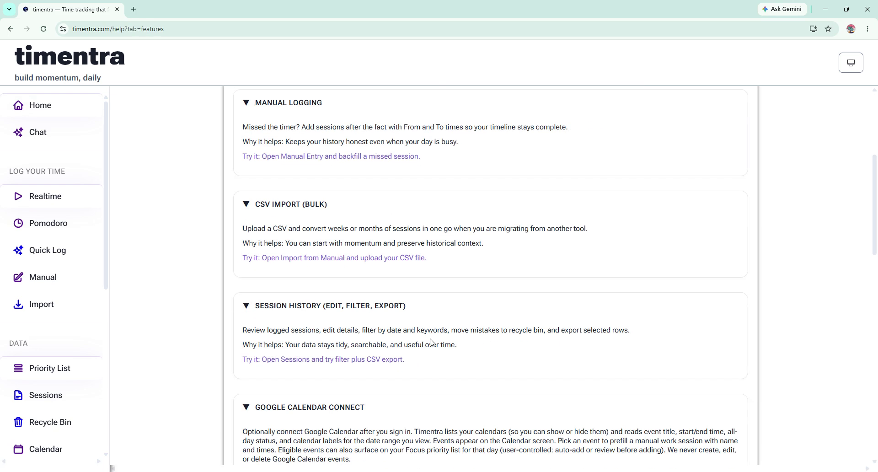
scroll(375, 250, "up", 10)
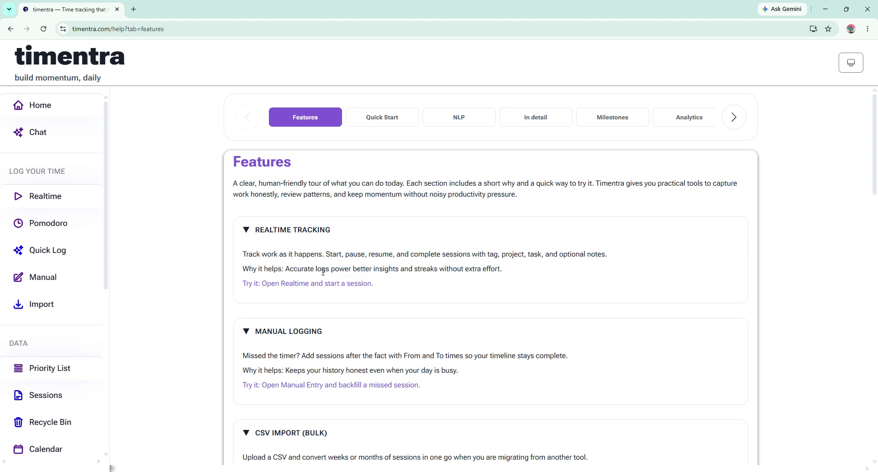
scroll(344, 346, "down", 4)
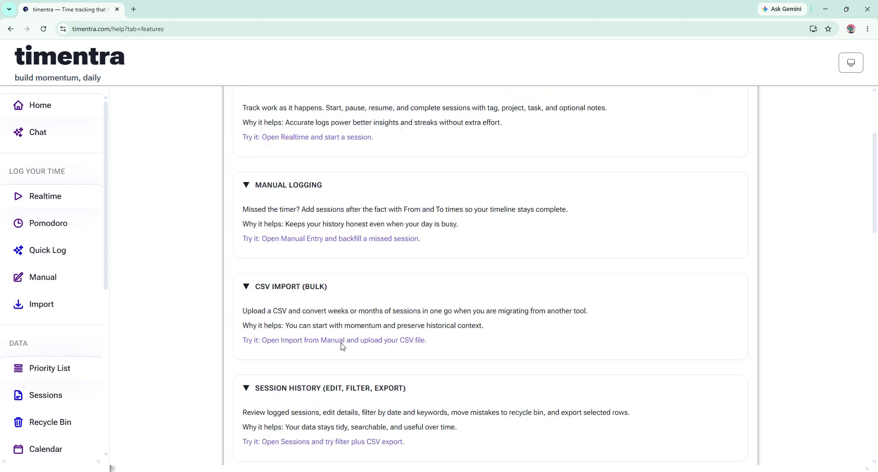
scroll(343, 346, "down", 3)
scroll(298, 327, "down", 1)
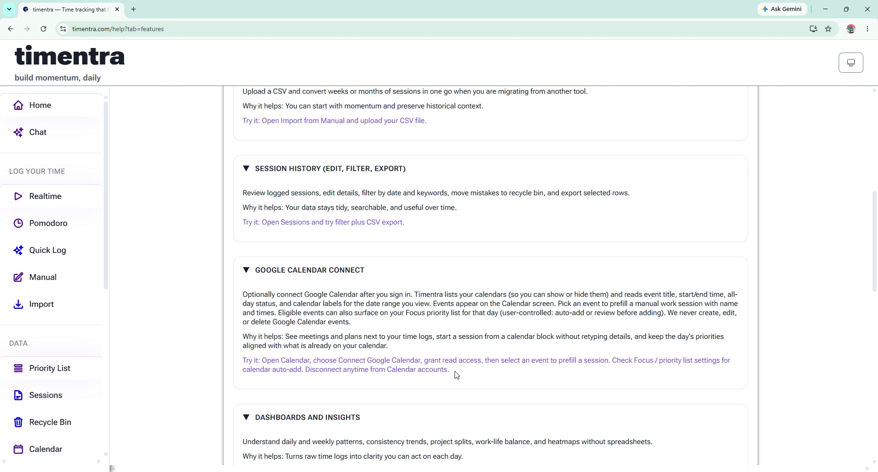
scroll(456, 375, "down", 4)
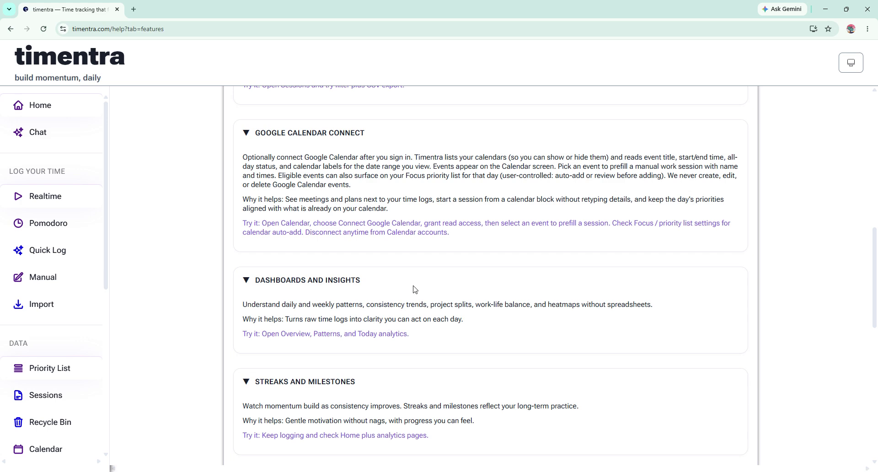
scroll(394, 329, "up", 11)
scroll(400, 247, "up", 1)
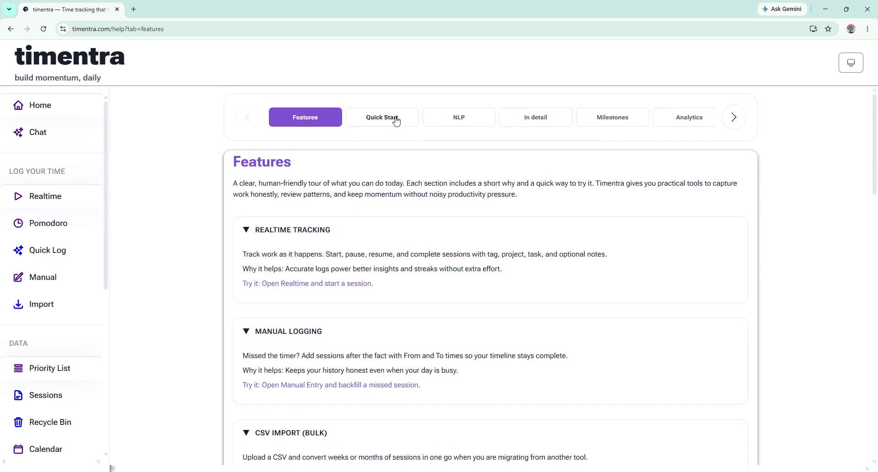
Browse the Quick Start, NLP, In detail and Milestones sections of the help page.
left_click(396, 120)
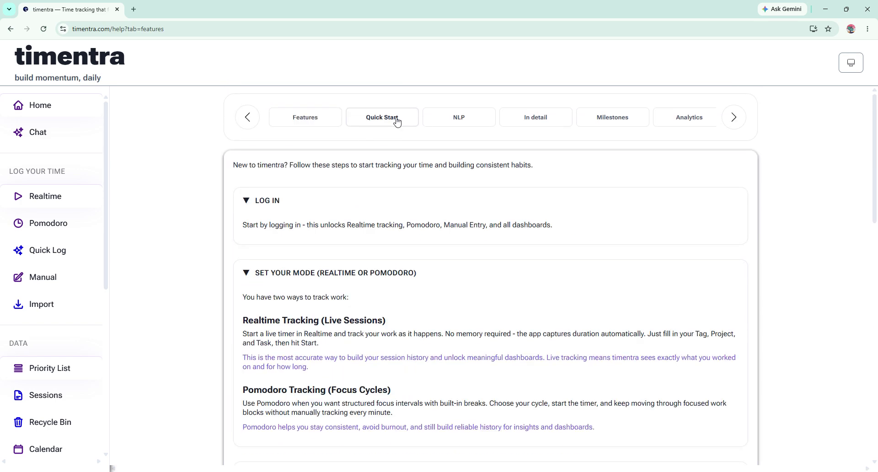
left_click(455, 122)
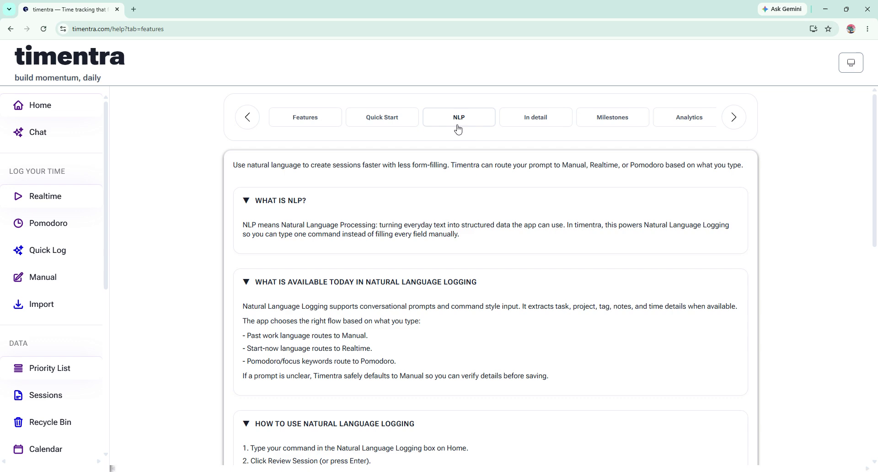
left_click(551, 118)
left_click(609, 117)
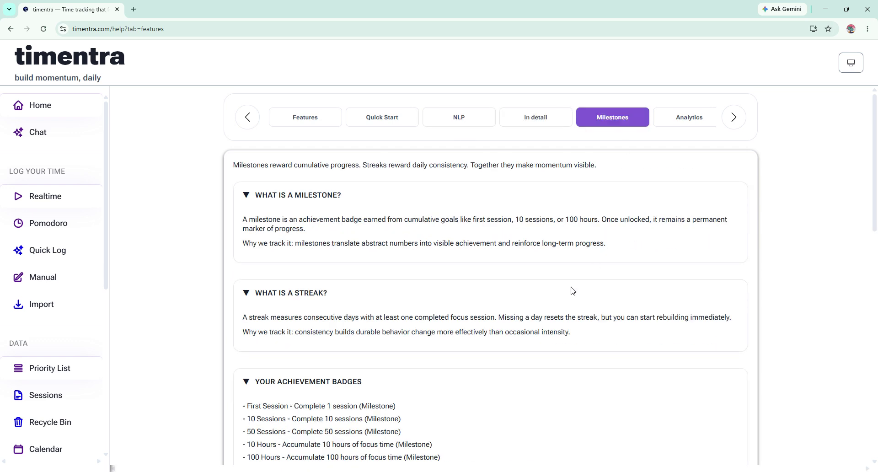
Open the Terms of Service and read through the clauses on eligibility, AI features, integrations and billing.
scroll(576, 295, "down", 12)
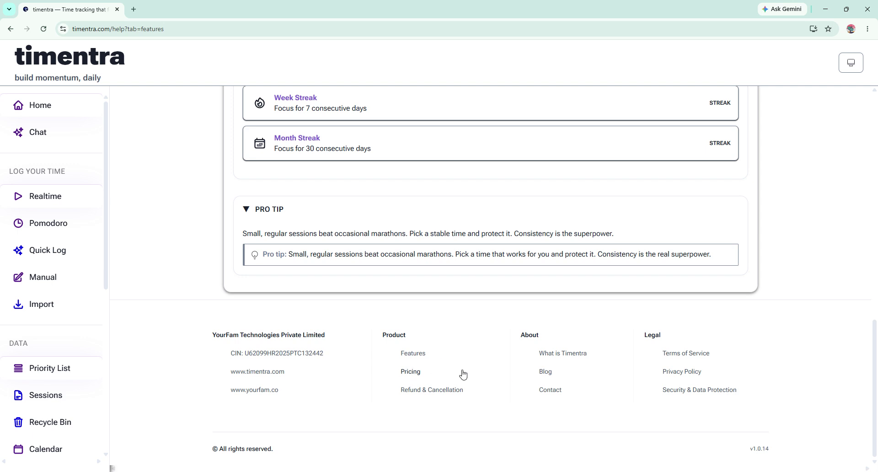
left_click(700, 355)
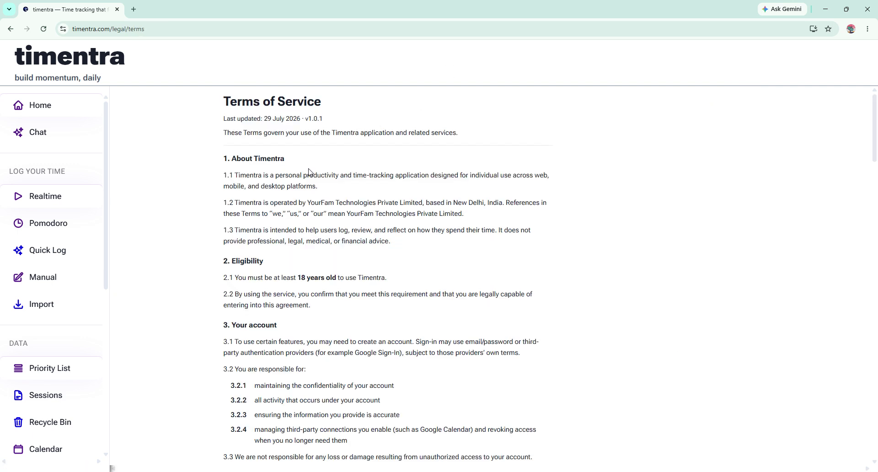
scroll(311, 229, "down", 3)
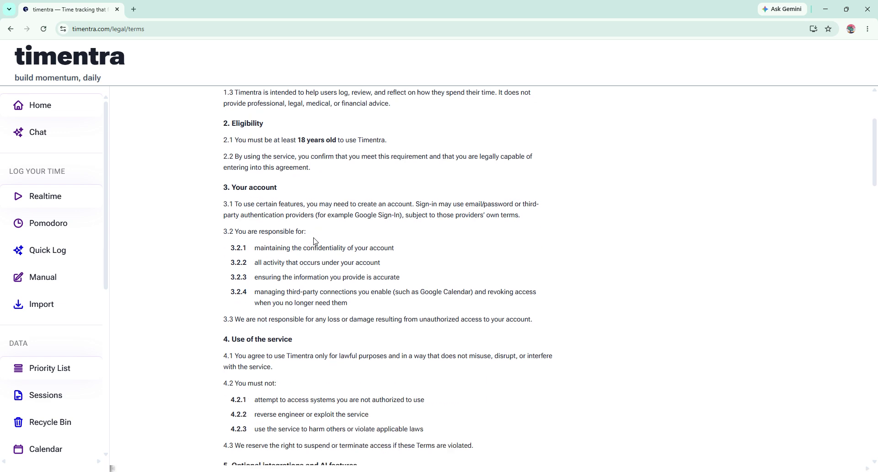
scroll(314, 240, "down", 6)
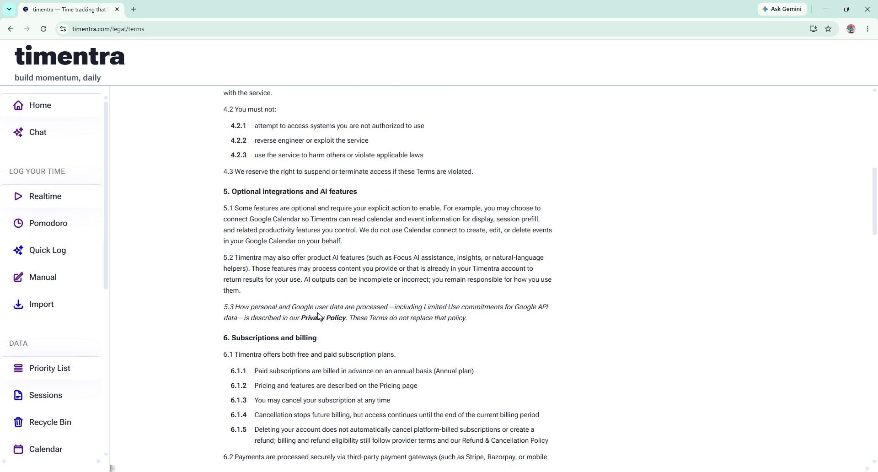
scroll(468, 317, "down", 4)
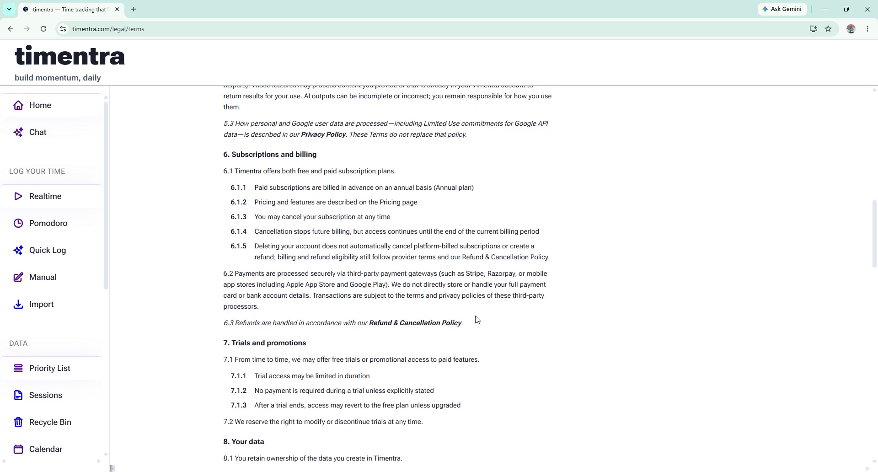
Open the Privacy Policy and examine clause 1.5 on optional connected calendar data, highlighting its passages while reading.
scroll(476, 318, "down", 20)
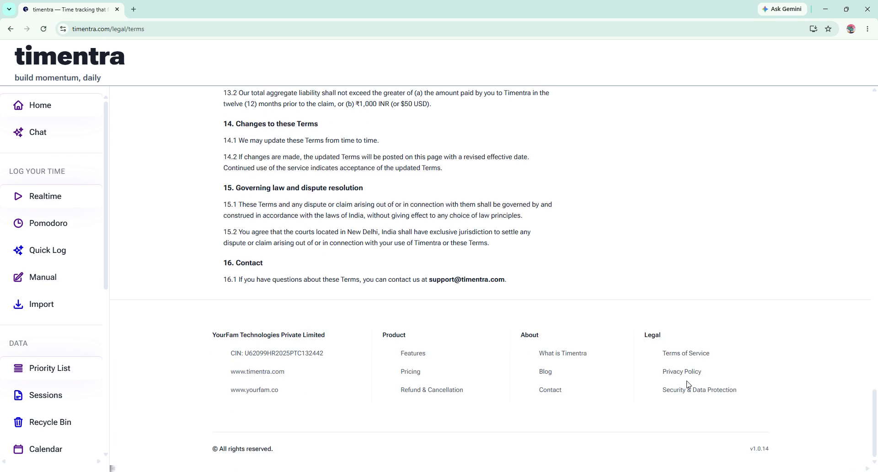
left_click(682, 372)
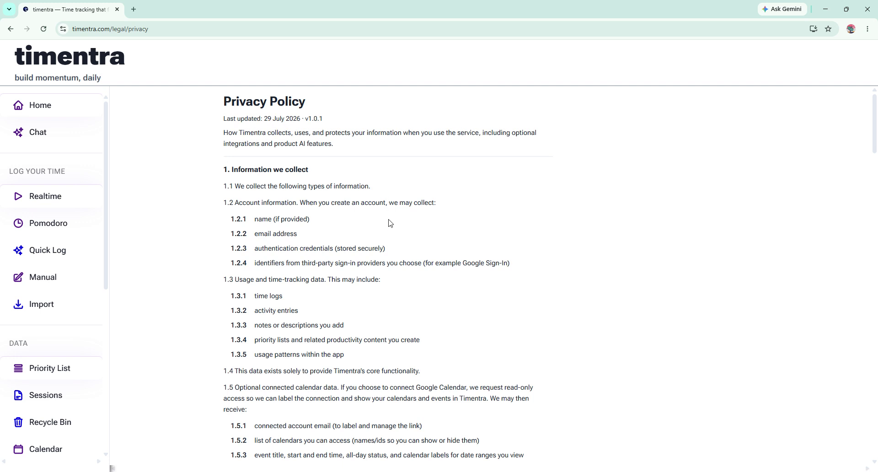
scroll(390, 223, "down", 3)
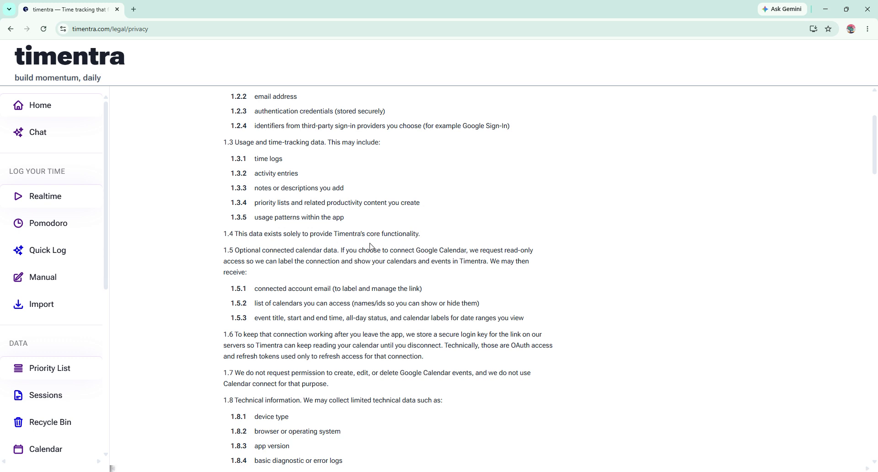
left_click_drag(223, 255, 339, 262)
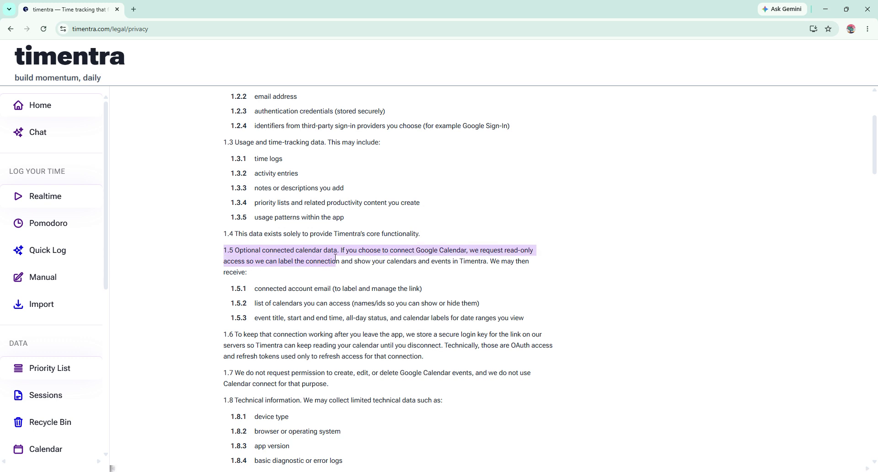
left_click(339, 252)
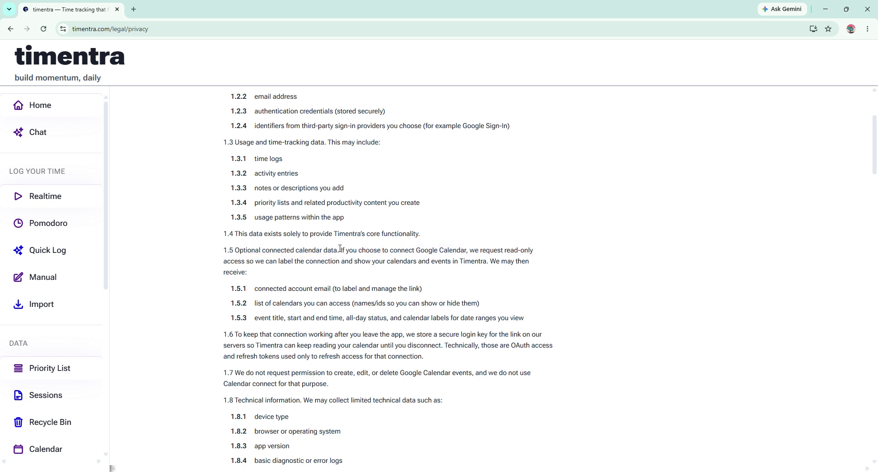
left_click_drag(339, 249, 481, 250)
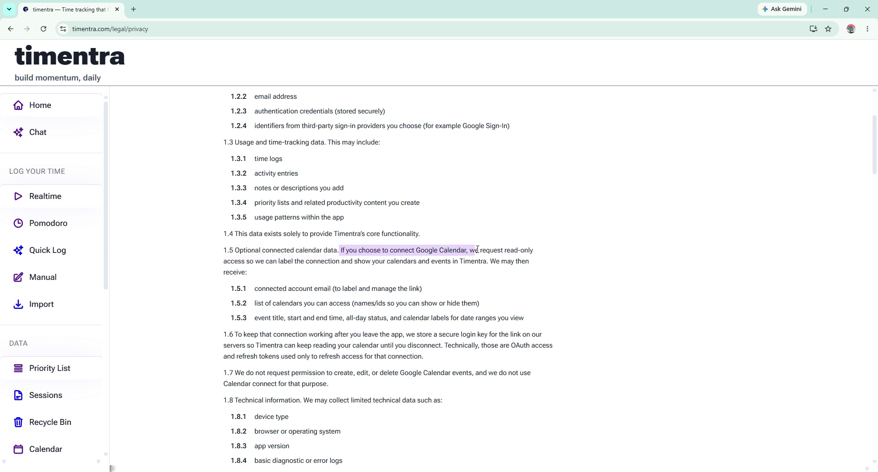
left_click(483, 248)
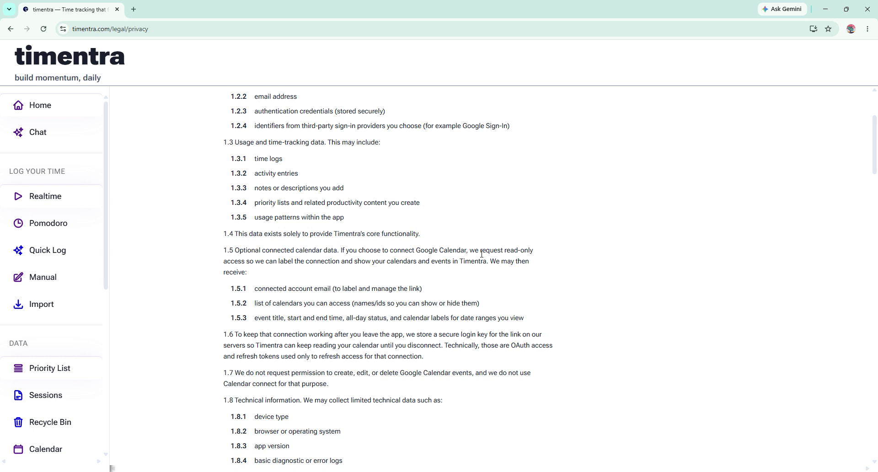
left_click_drag(471, 250, 258, 262)
left_click(307, 259)
left_click_drag(489, 258, 539, 315)
left_click(542, 316)
Read Privacy Policy section 2 on information use, highlighting the clause 2.7 passage about revoking Google Calendar access.
scroll(503, 302, "down", 2)
scroll(425, 270, "down", 1)
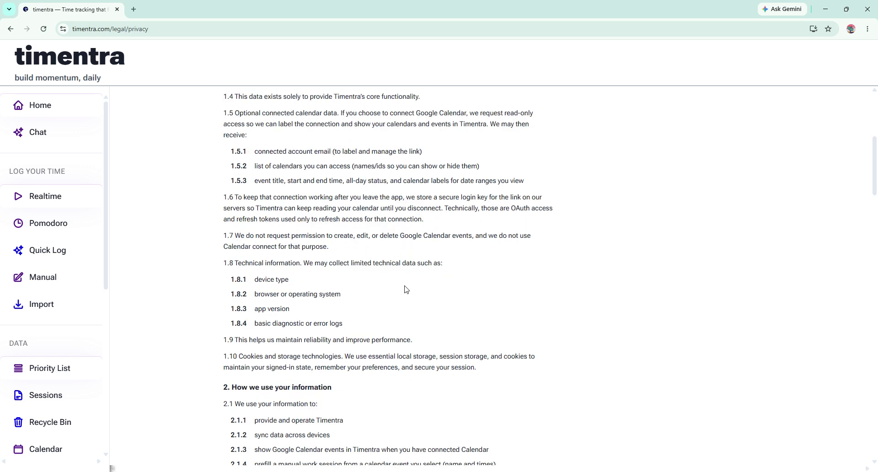
scroll(406, 289, "down", 4)
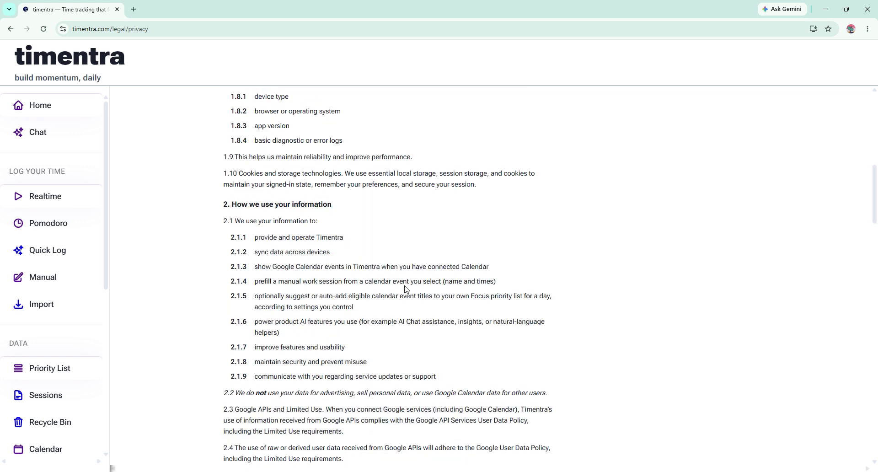
scroll(404, 289, "down", 2)
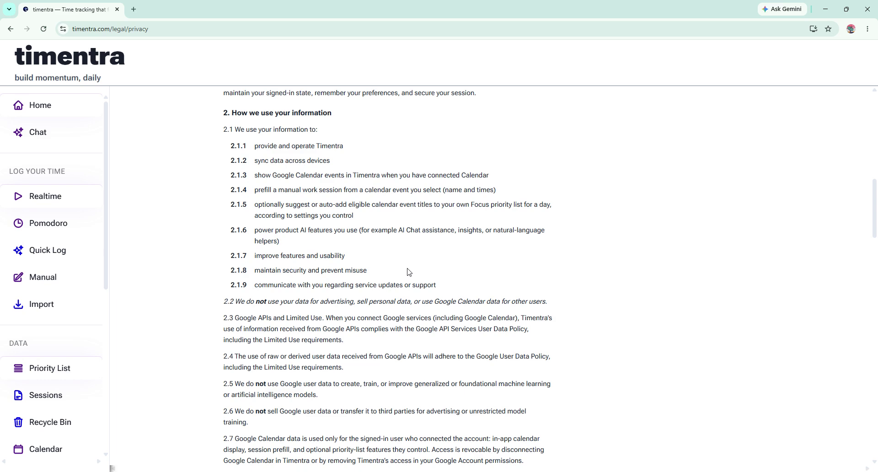
scroll(408, 271, "down", 3)
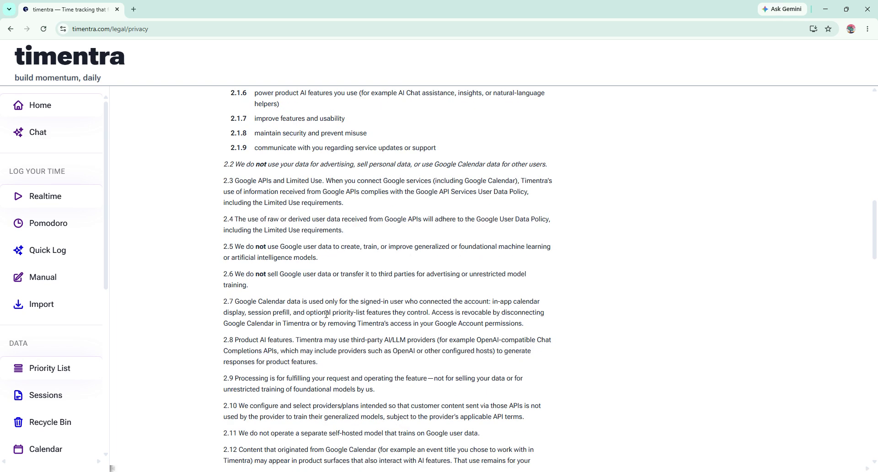
double_click(326, 314)
left_click(326, 314)
left_click_drag(433, 312, 502, 313)
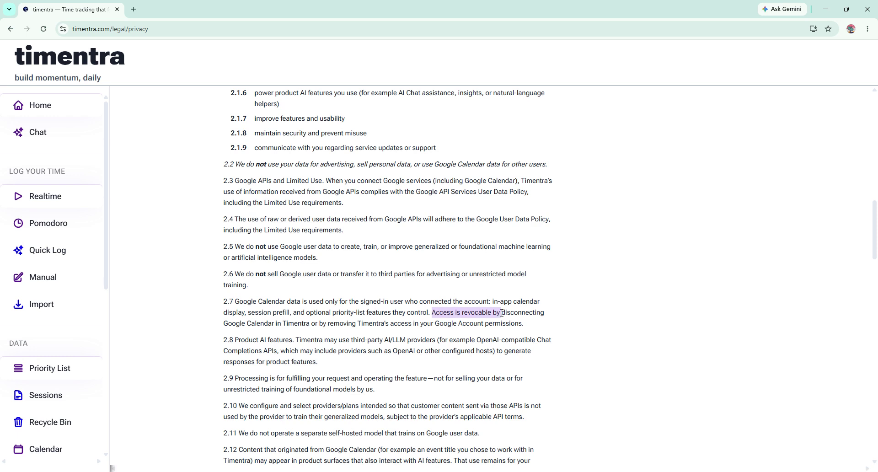
left_click_drag(501, 313, 334, 323)
left_click(356, 315)
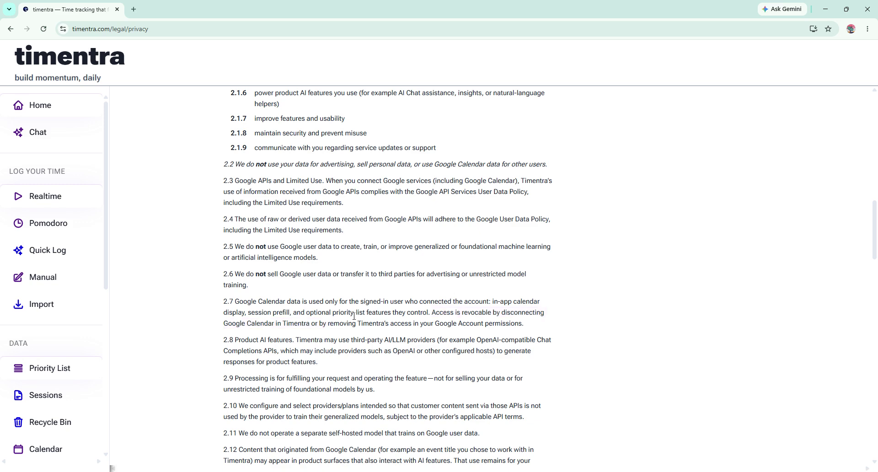
Read the Privacy Policy from clause 2.8 through the data ownership, sharing, storage and security, and retention sections.
scroll(435, 321, "down", 2)
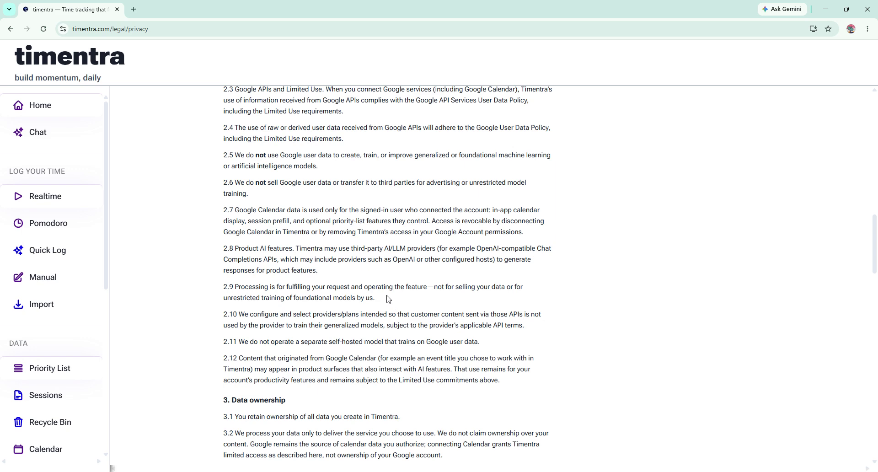
scroll(388, 297, "down", 6)
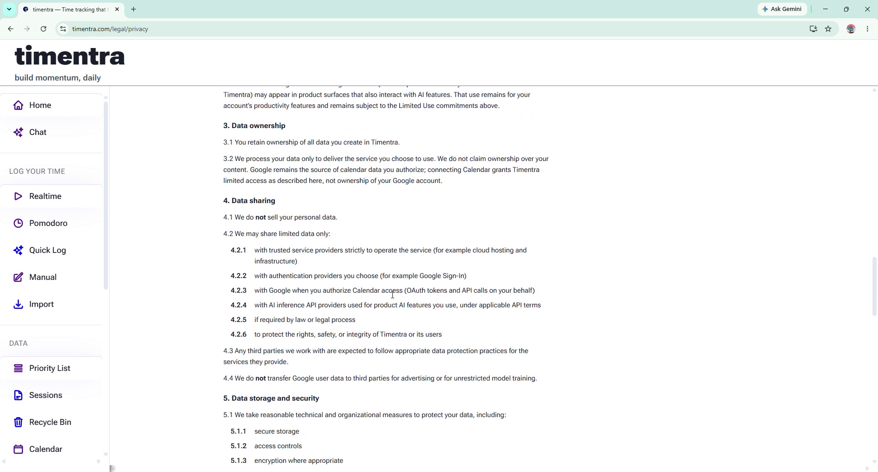
scroll(393, 297, "down", 5)
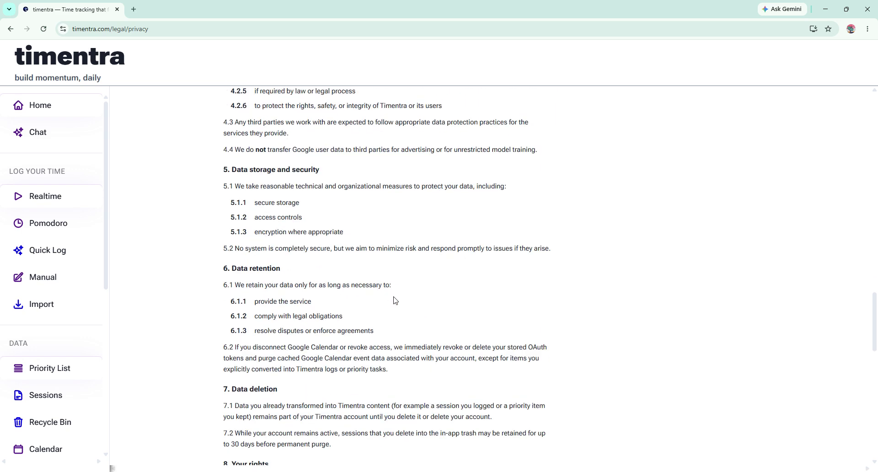
scroll(395, 300, "down", 2)
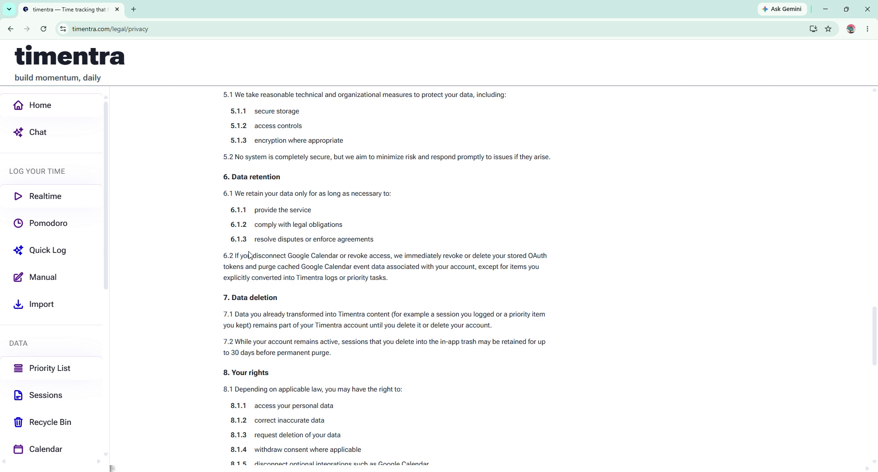
Highlight the clause 6.2 passages on disconnecting Google Calendar and revoking stored OAuth tokens, and return to the policy's beginning.
left_click_drag(258, 255, 380, 259)
left_click(379, 254)
left_click_drag(407, 254, 544, 250)
left_click(544, 250)
scroll(474, 279, "down", 5)
scroll(470, 304, "up", 20)
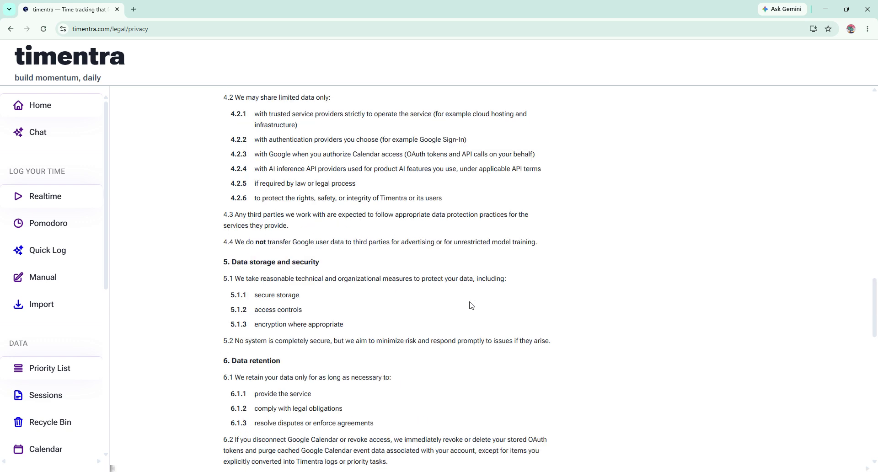
scroll(451, 287, "up", 4)
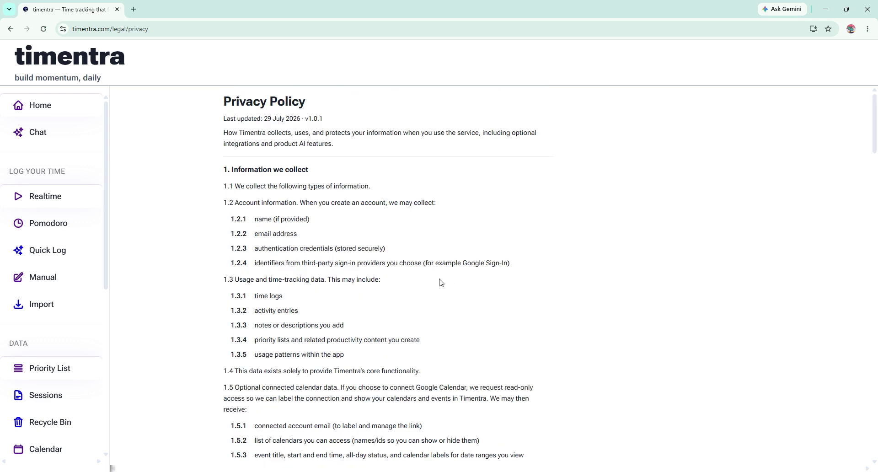
Look over the home page and visit the Chat, Realtime and Pomodoro pages without signing in.
left_click(55, 109)
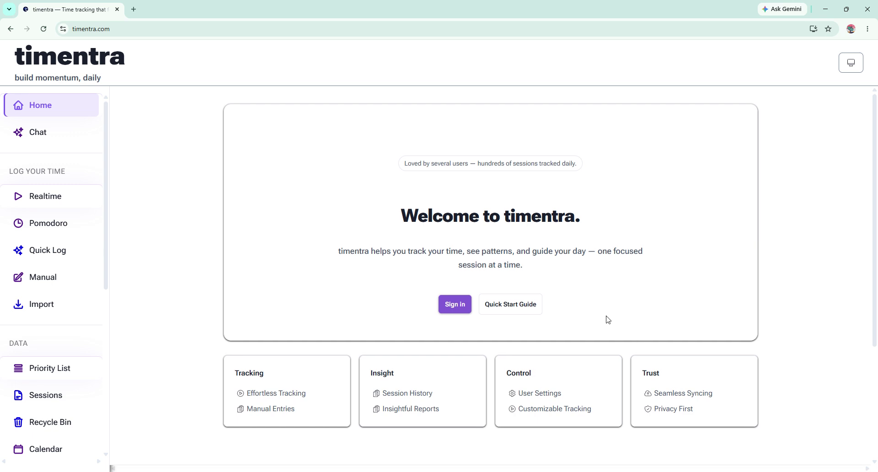
scroll(606, 320, "down", 3)
scroll(579, 316, "up", 3)
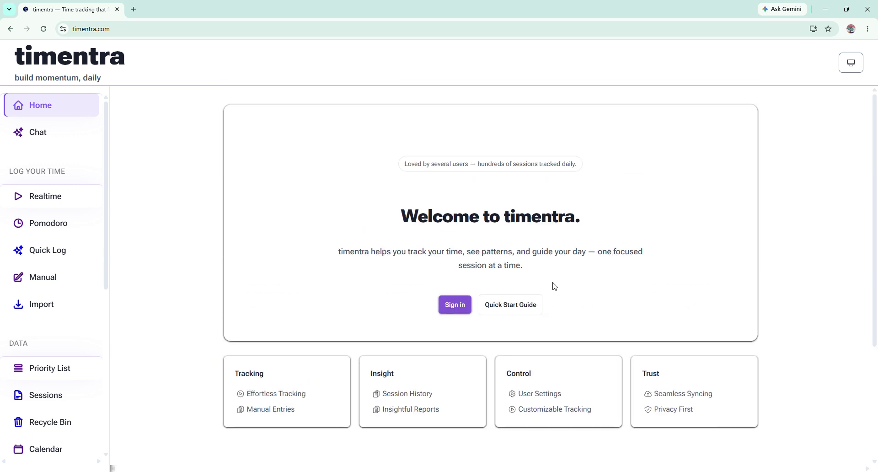
left_click(48, 137)
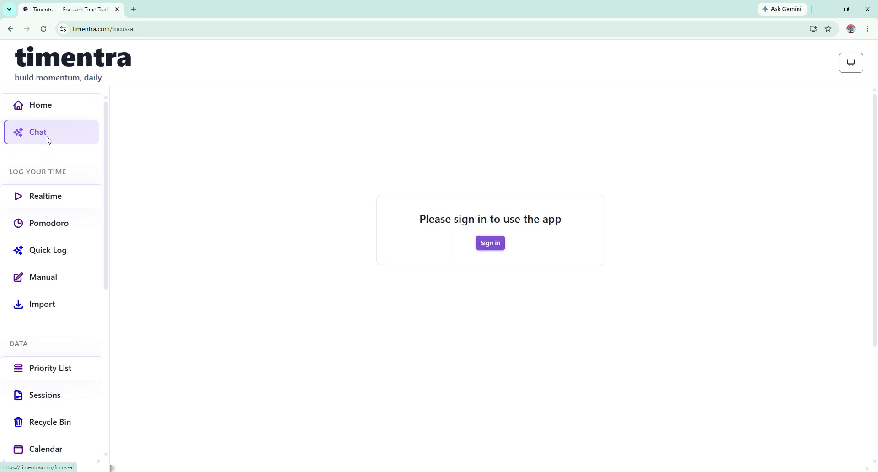
left_click(56, 205)
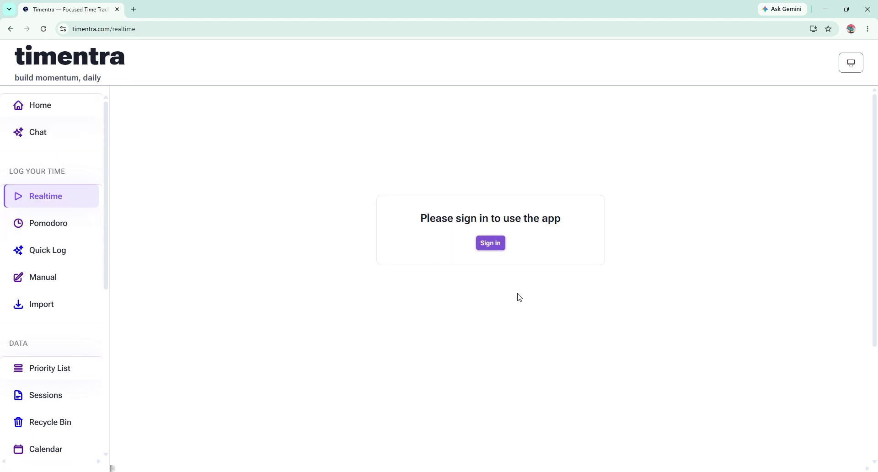
left_click(54, 230)
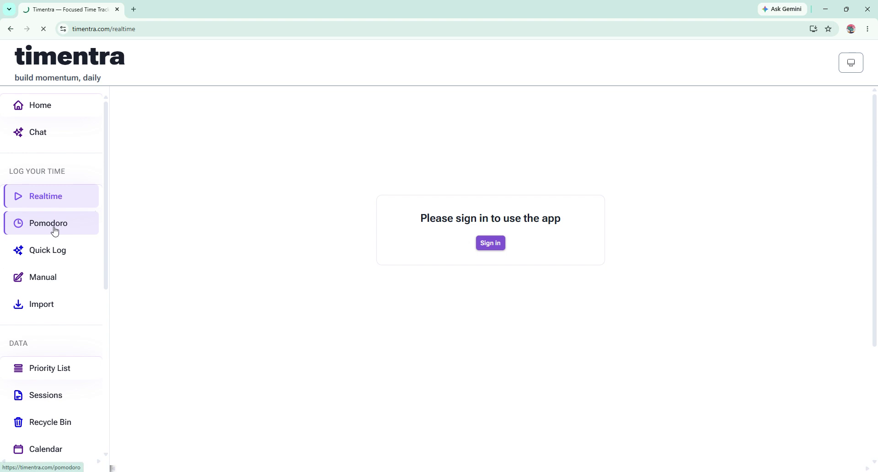
Open the Help page and skim its Quick Start guide on session tracking.
scroll(64, 286, "down", 6)
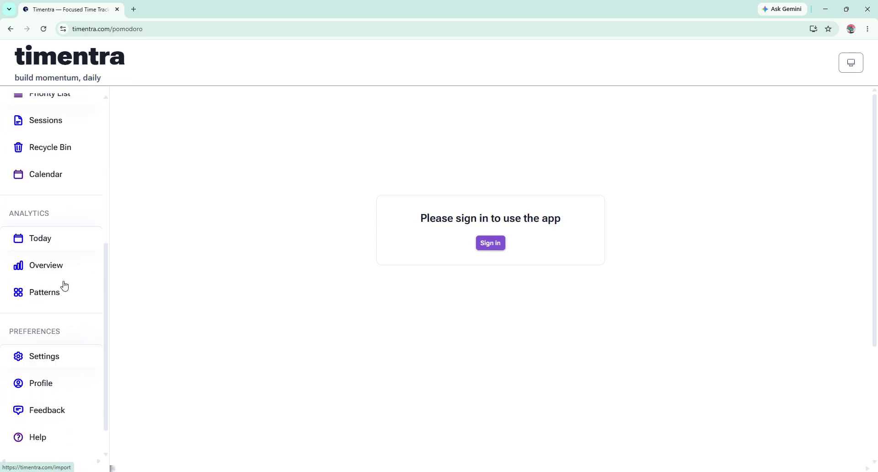
scroll(64, 286, "down", 1)
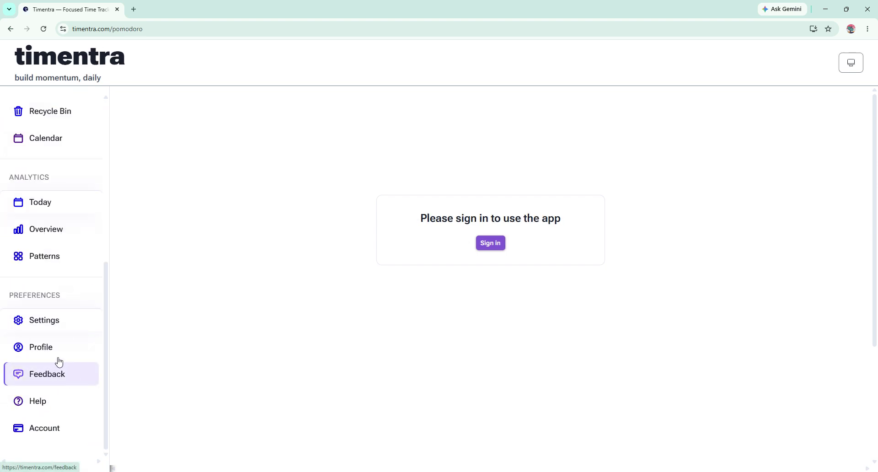
left_click(57, 407)
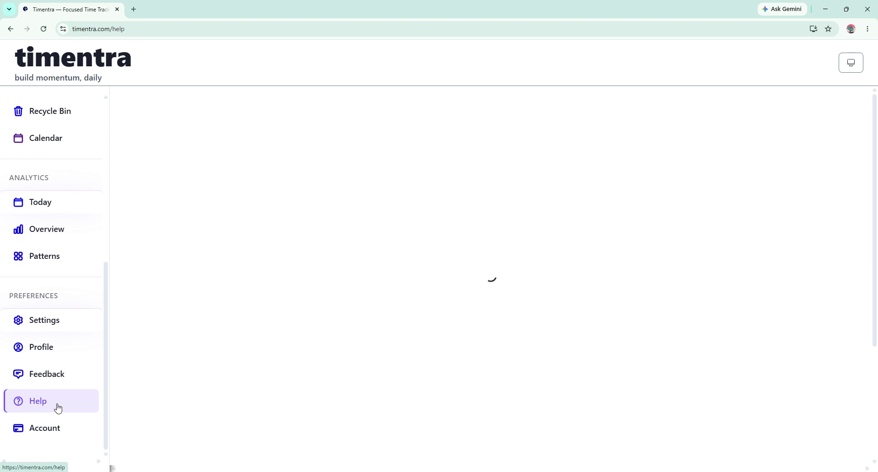
scroll(474, 261, "down", 5)
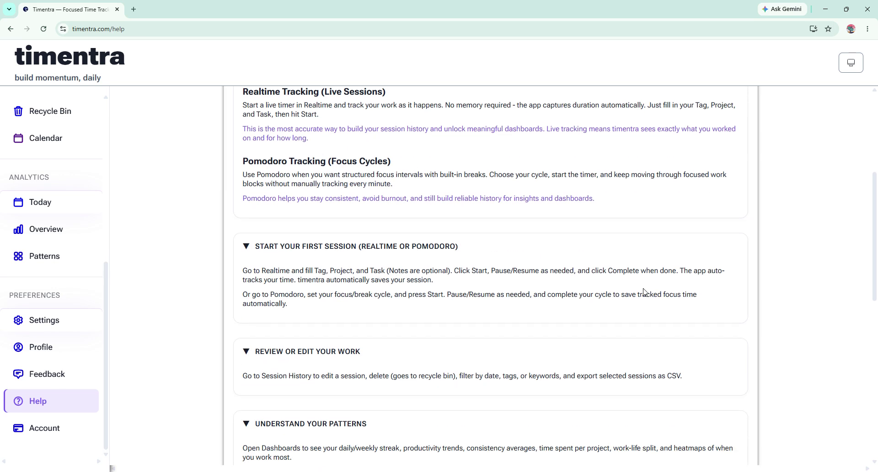
scroll(638, 283, "up", 5)
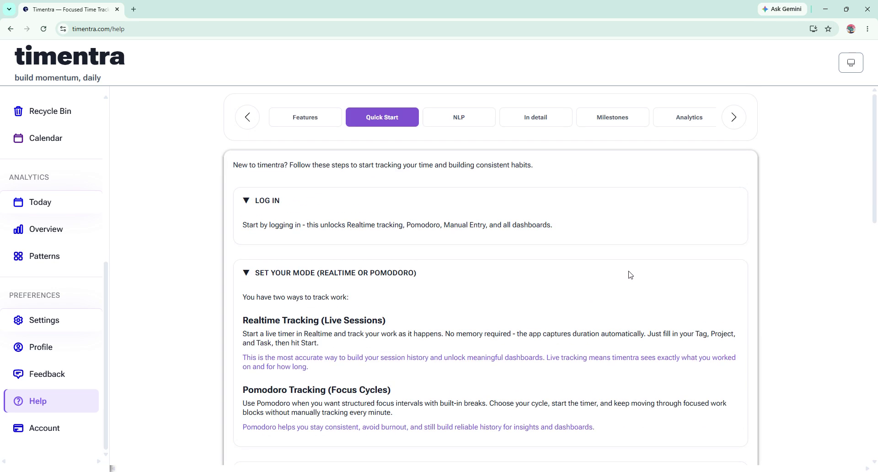
scroll(69, 137, "up", 10)
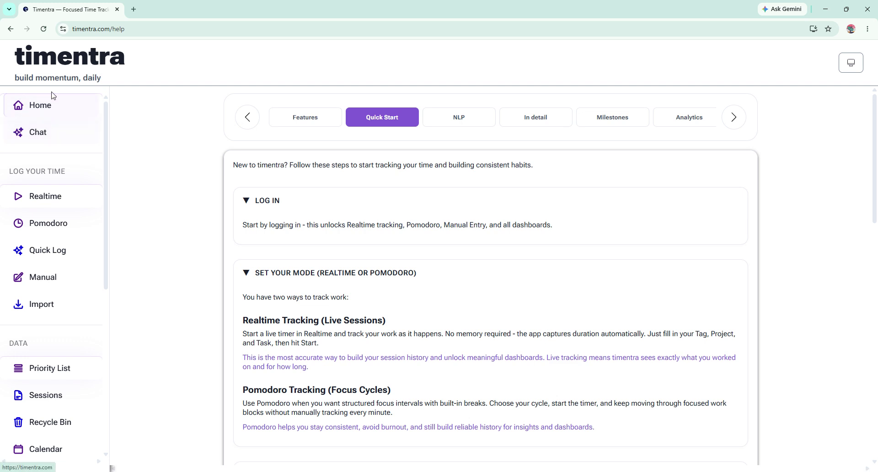
Start signing in from the home page, choosing Google as the authentication provider.
left_click(59, 106)
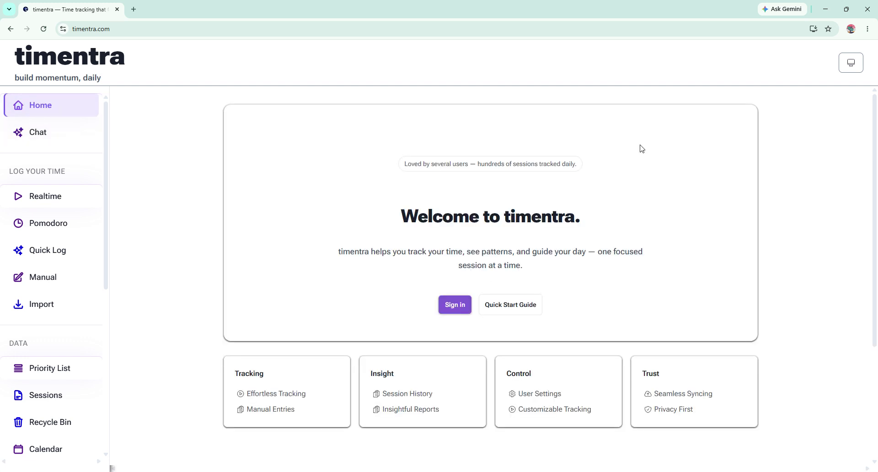
left_click(452, 308)
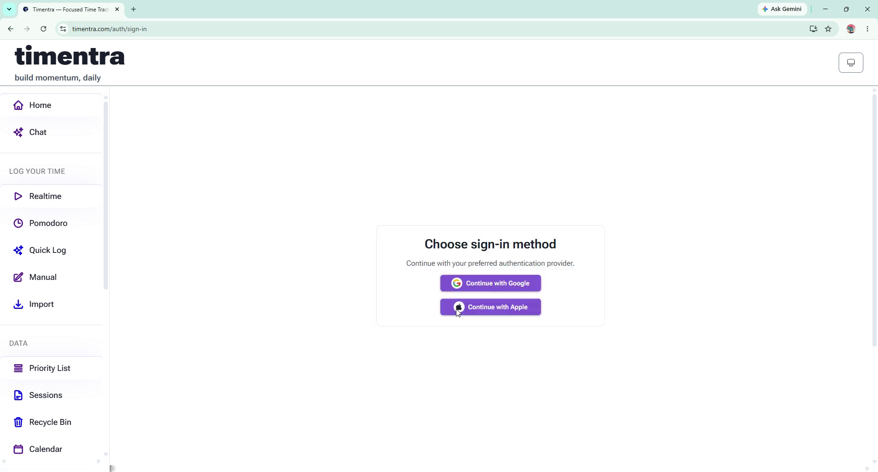
left_click(491, 288)
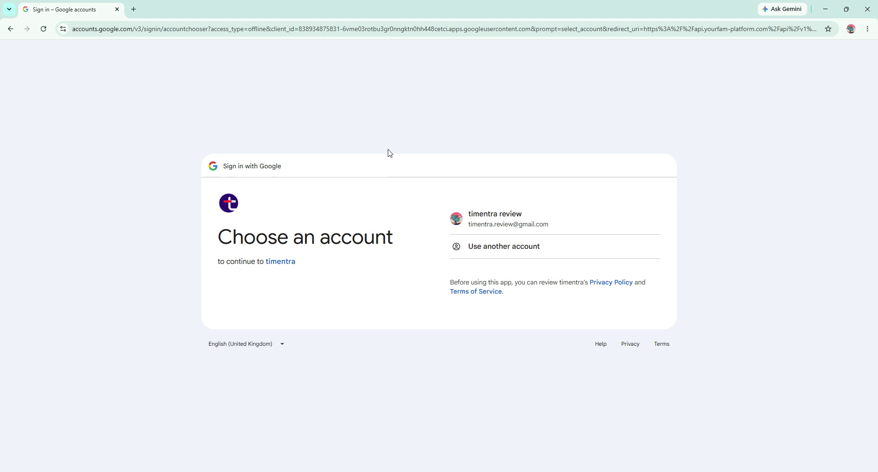
Highlight the client ID in the Google sign-in page's address and sign in with the listed timentra review account.
left_click(304, 29)
left_click(304, 30)
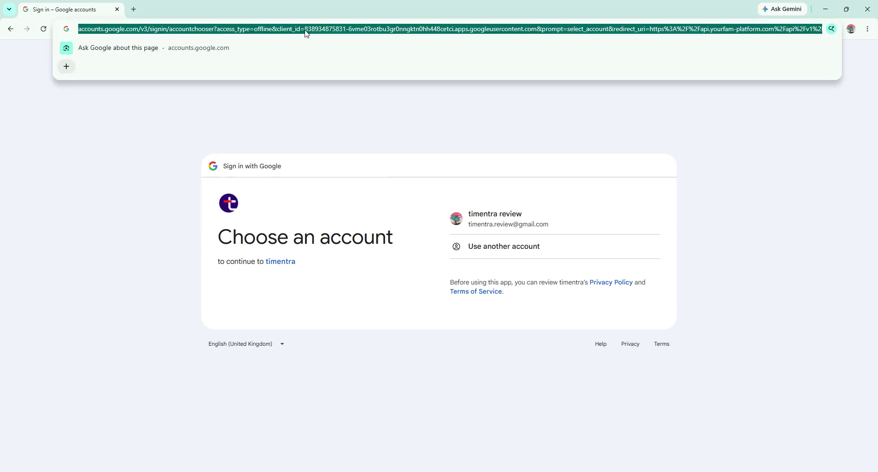
left_click(307, 33)
double_click(325, 26)
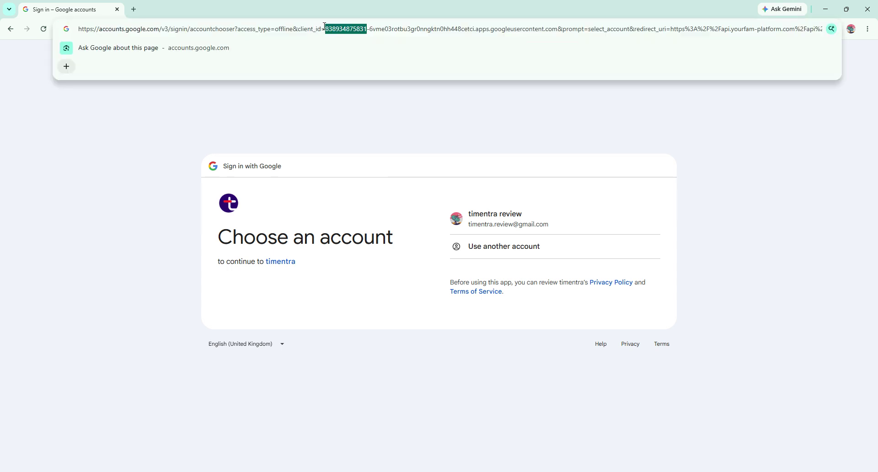
left_click(401, 113)
left_click(502, 221)
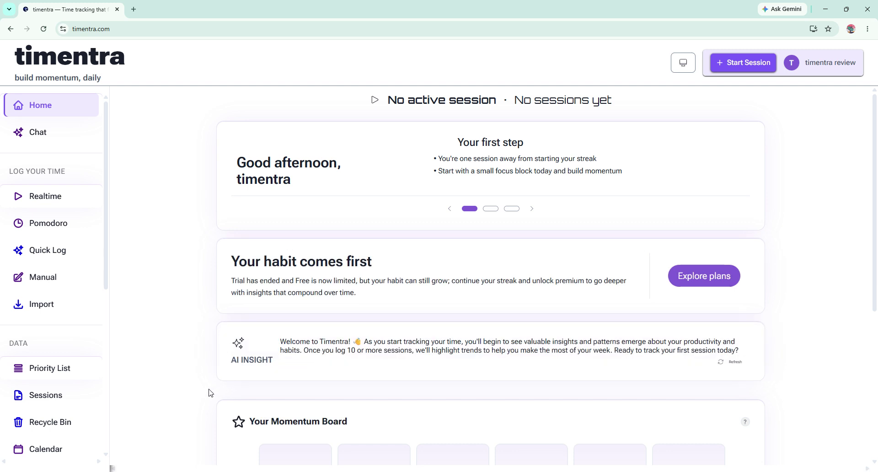
Open the Help page's Features section and skim through it to the legal links in the footer.
scroll(75, 384, "down", 7)
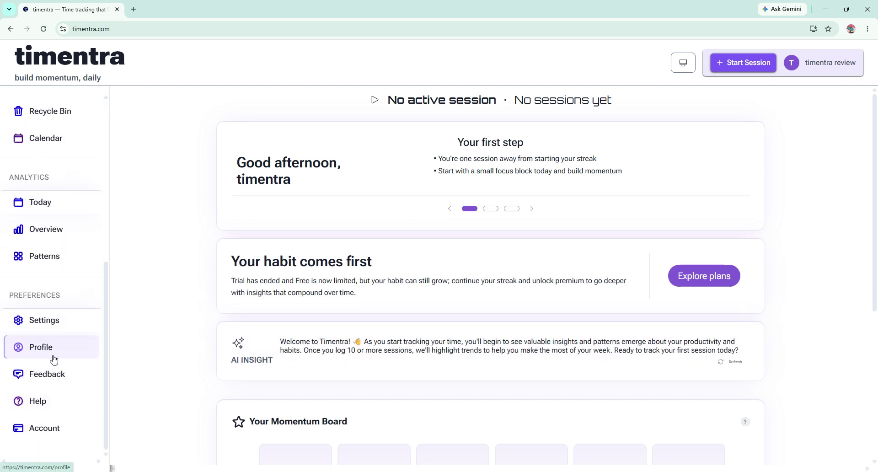
left_click(71, 408)
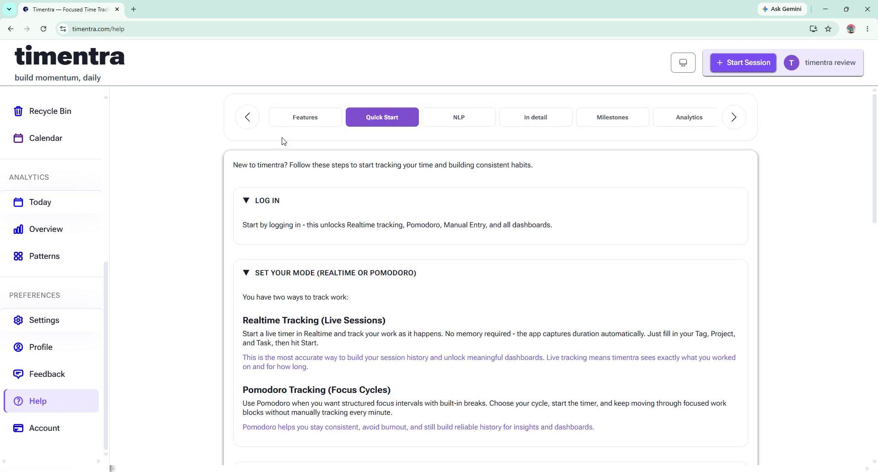
left_click(300, 120)
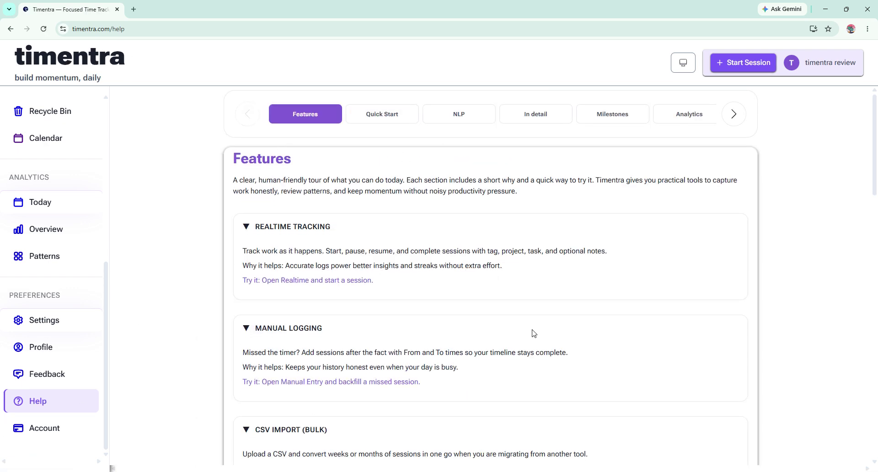
scroll(533, 334, "down", 20)
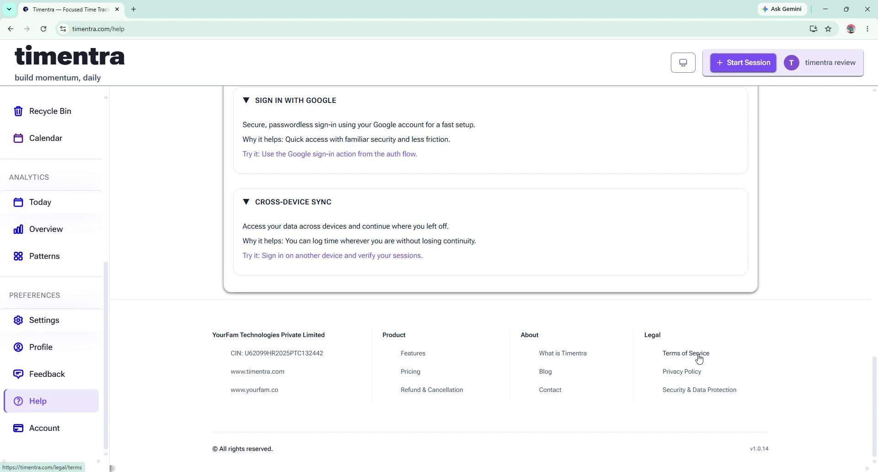
Open the Terms of Service, skim it to the end, and open the Privacy Policy.
left_click(698, 358)
scroll(687, 298, "down", 10)
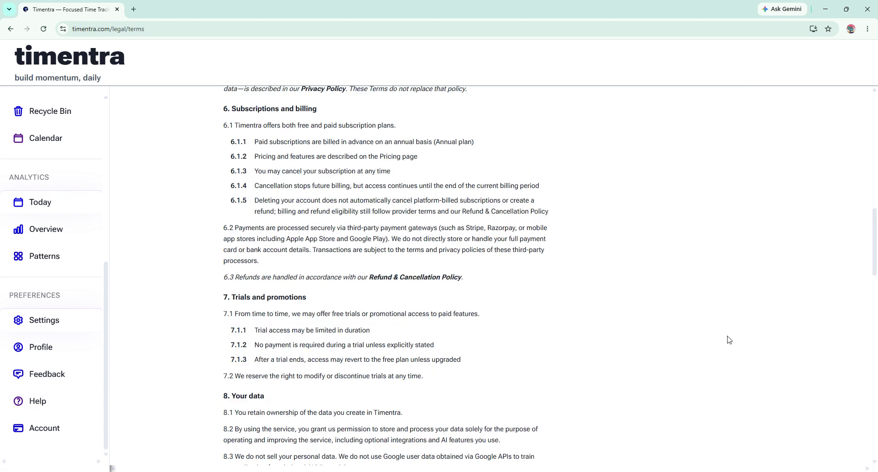
scroll(729, 340, "down", 20)
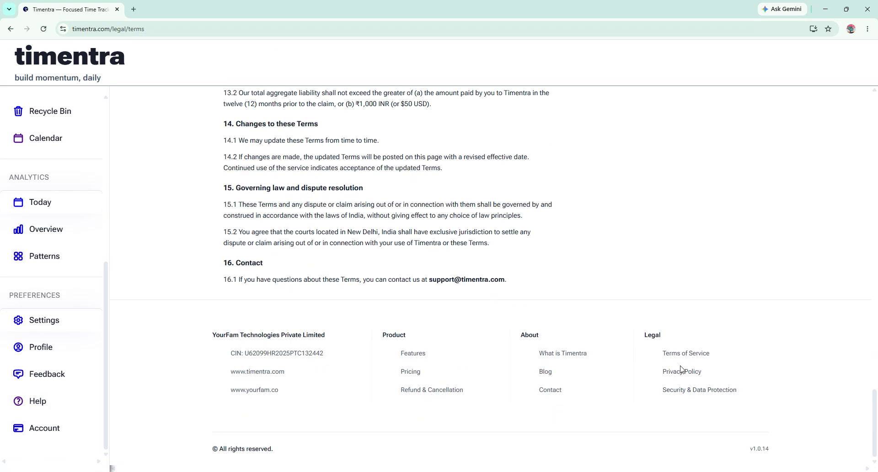
left_click(682, 371)
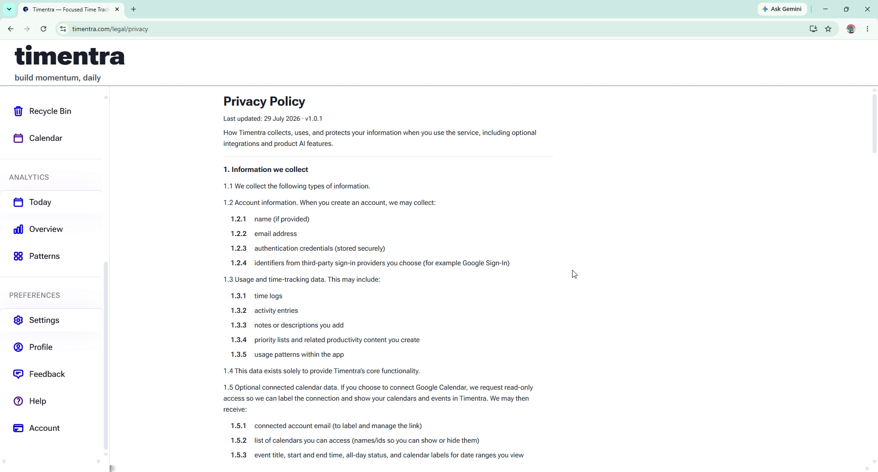
Open the Calendar page and review the benefits of connecting calendars, closing the explanation when done.
scroll(62, 211, "up", 4)
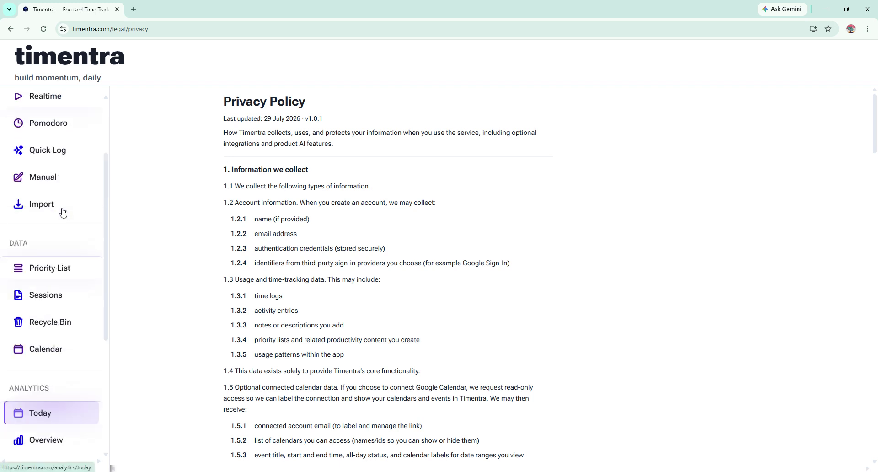
left_click(81, 365)
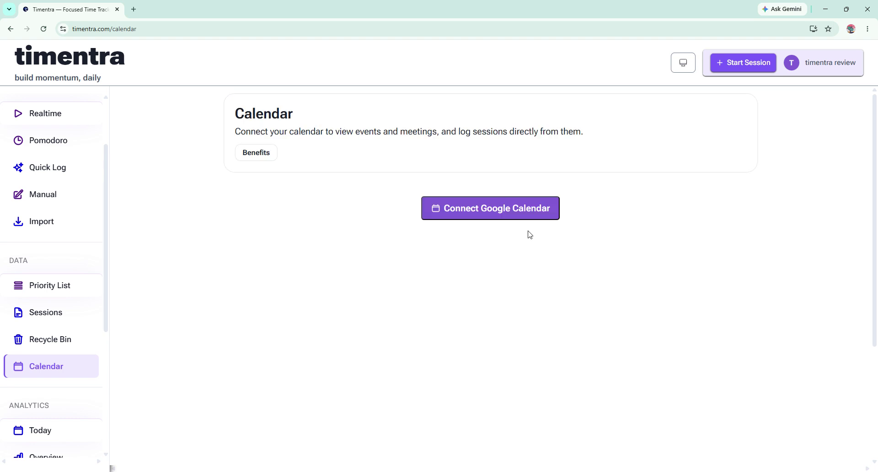
left_click(254, 153)
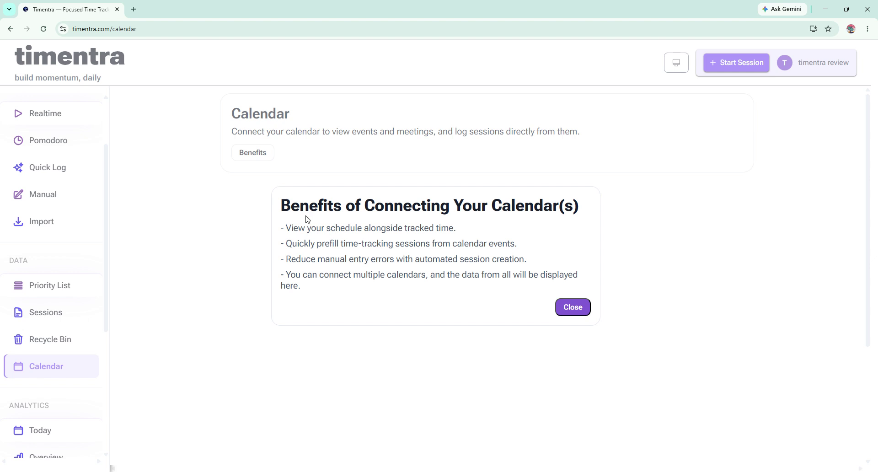
left_click(574, 309)
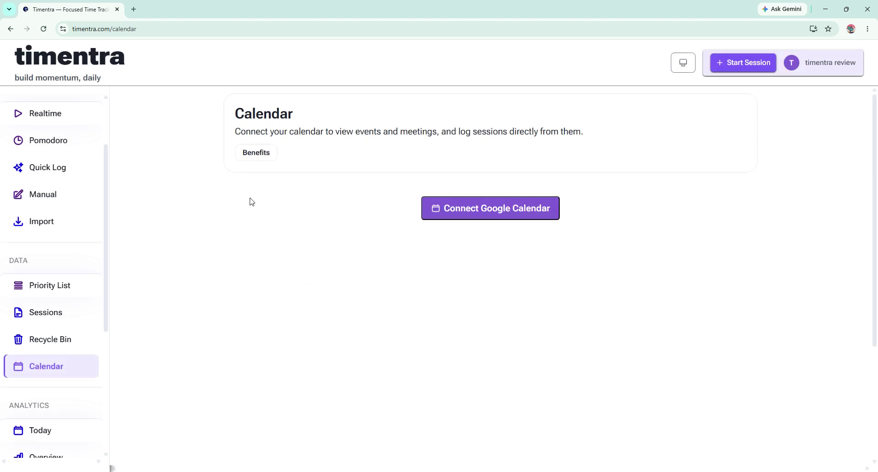
Start connecting Google Calendar and highlight the leading number of the client ID in the sign-in page's address.
left_click(494, 210)
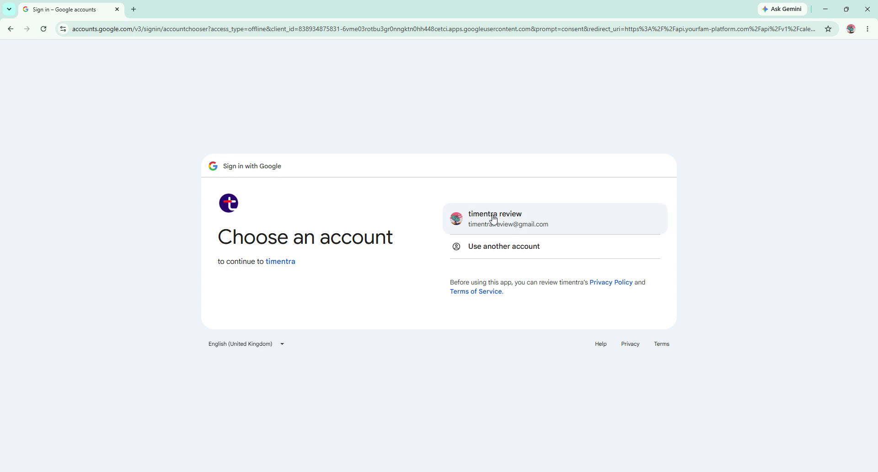
left_click(318, 33)
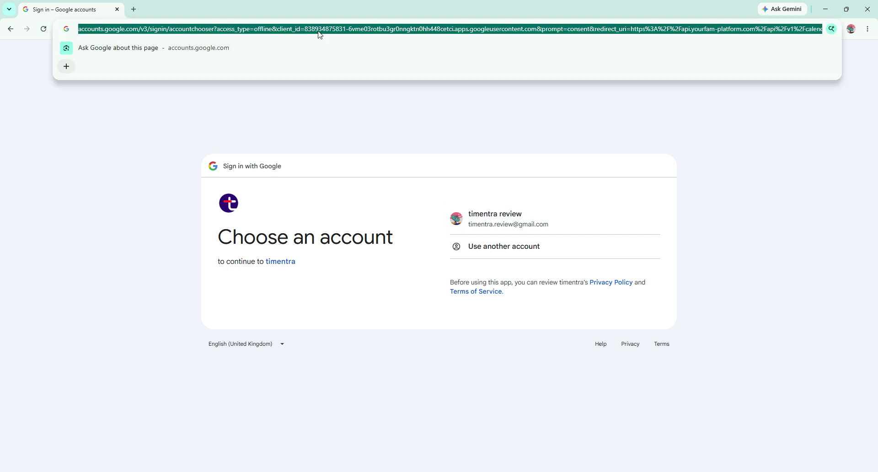
double_click(320, 33)
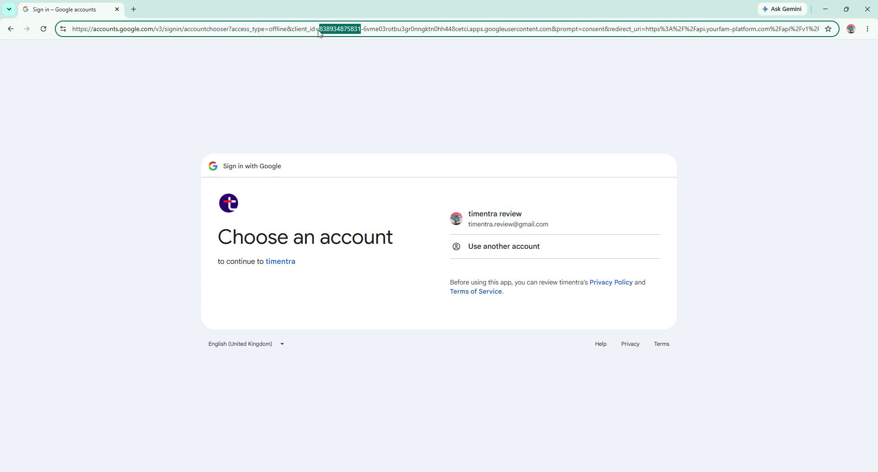
left_click(376, 95)
Continue with the timentra review account and review the details of the 3 services timentra can already access, closing them when done.
left_click(518, 219)
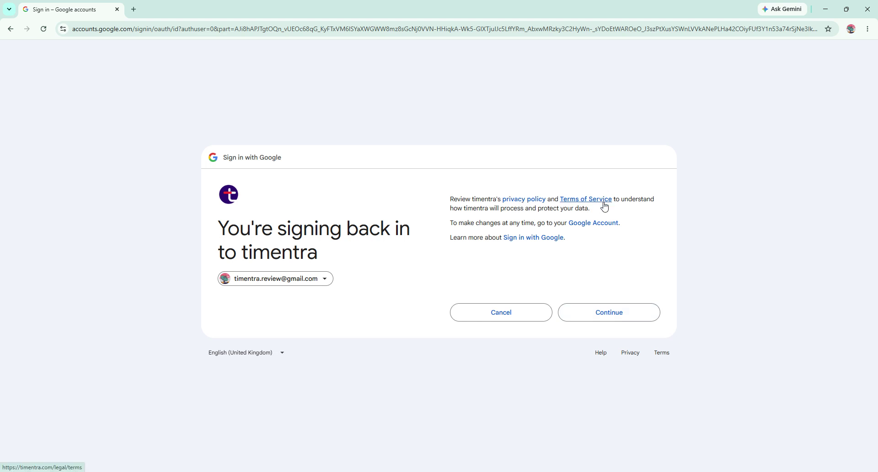
left_click(621, 313)
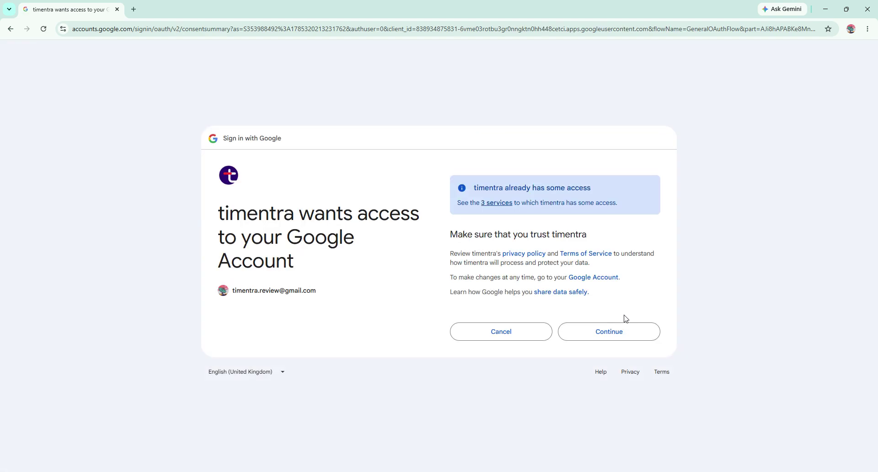
left_click(502, 206)
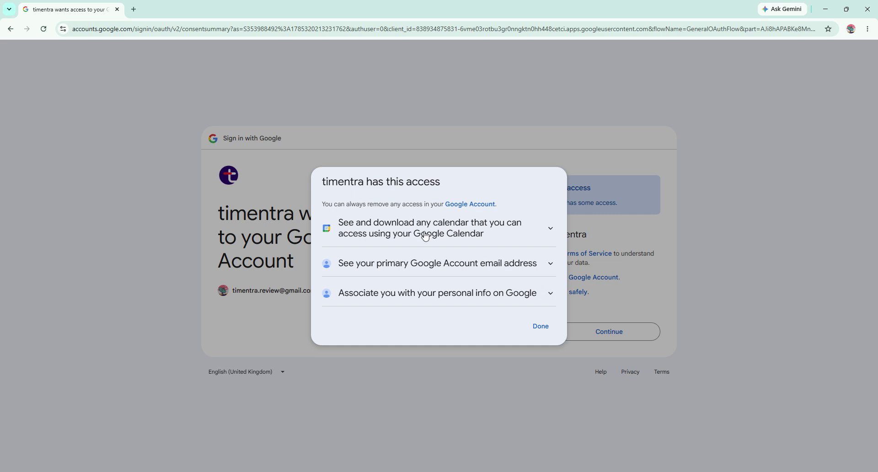
left_click(484, 238)
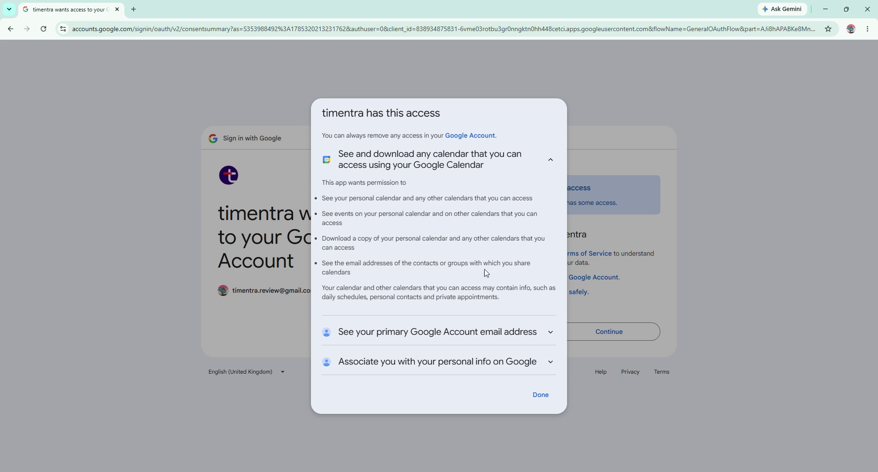
left_click(483, 331)
left_click(485, 376)
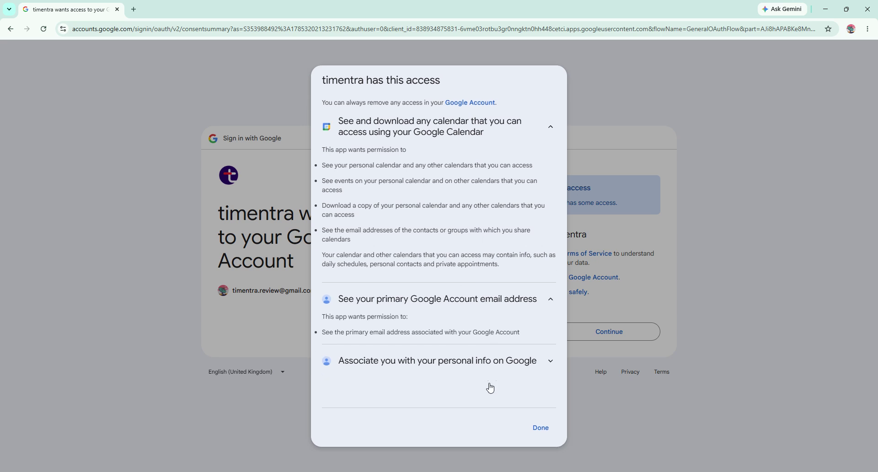
left_click(545, 431)
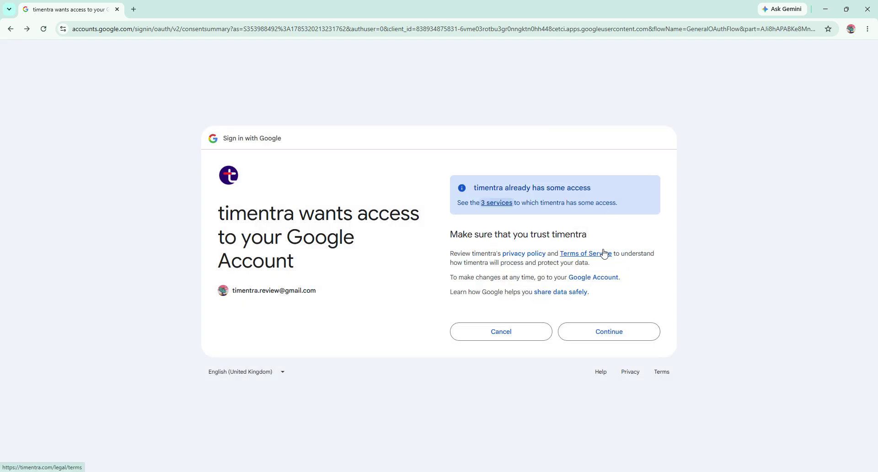
Approve timentra's access to the Google account and look over the calendar events for Jul 29, 2026 in the day view.
left_click(623, 331)
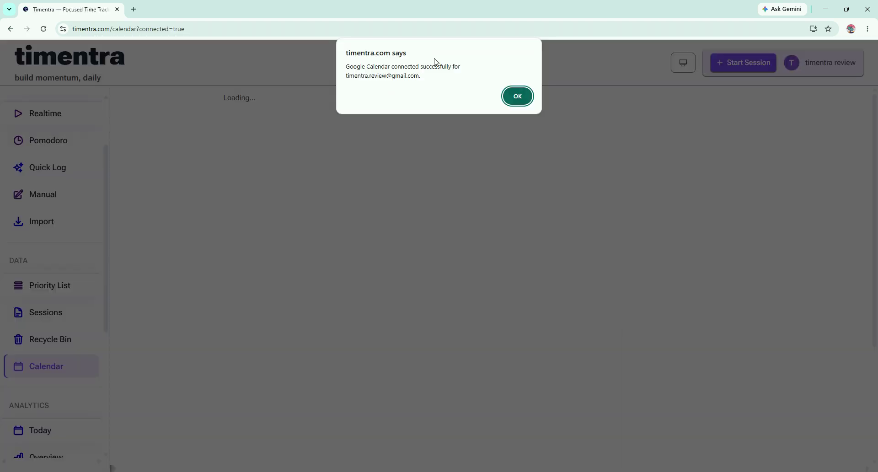
left_click(517, 97)
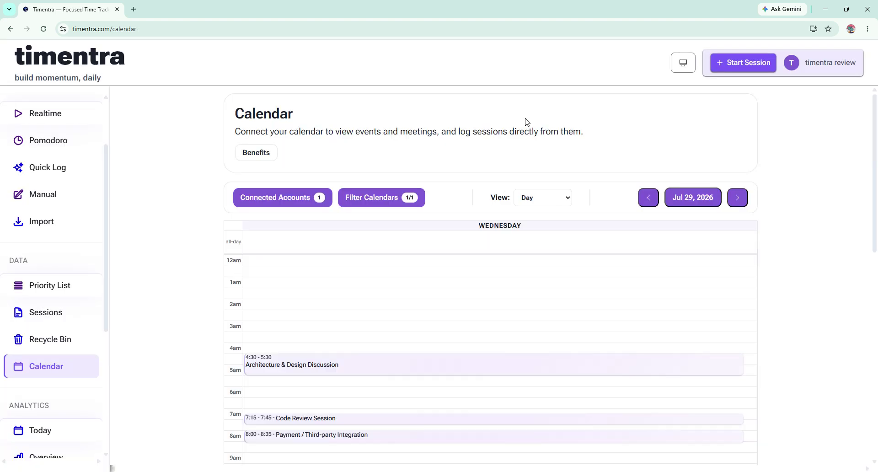
scroll(363, 329, "down", 3)
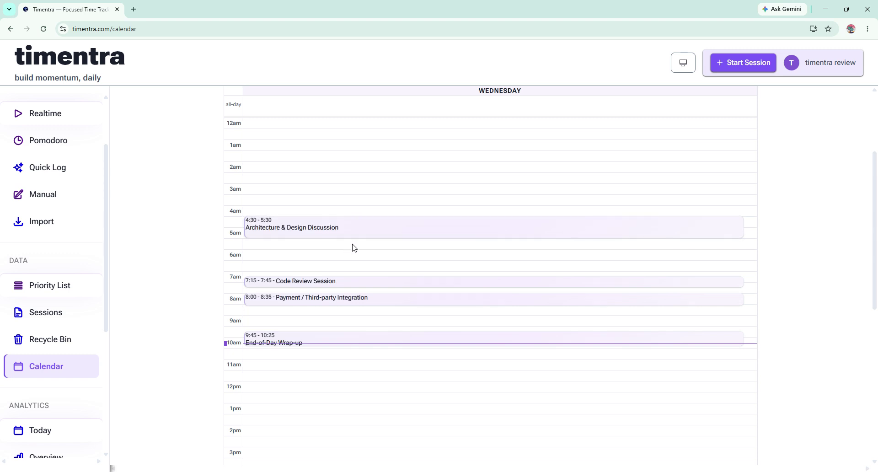
scroll(493, 194, "up", 2)
scroll(489, 190, "down", 2)
scroll(484, 184, "up", 2)
View the details of the Architecture & Design Discussion event, close them, and look over the day's remaining events.
left_click(403, 314)
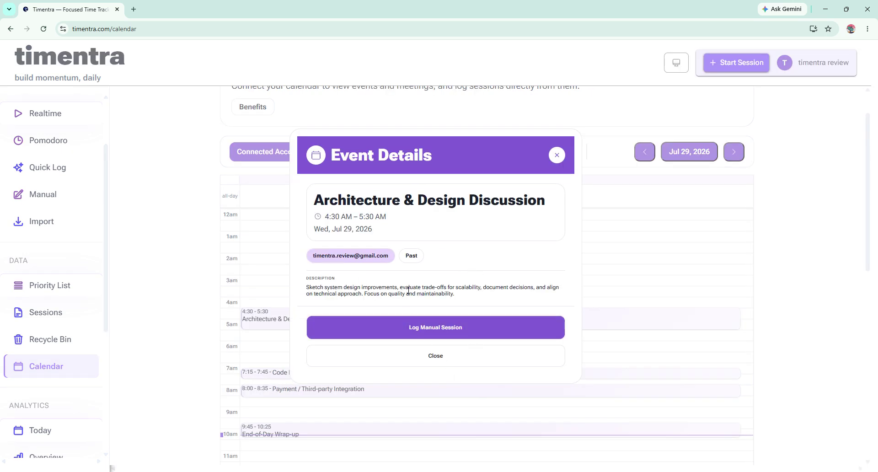
left_click(440, 355)
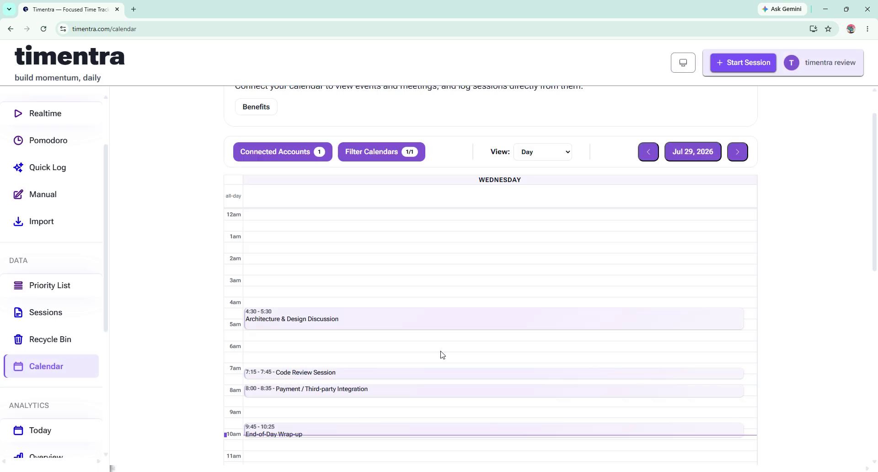
scroll(440, 353, "down", 2)
scroll(439, 352, "up", 2)
Start a manual session log from the Architecture & Design Discussion event and review the Manual Entry form.
left_click(357, 328)
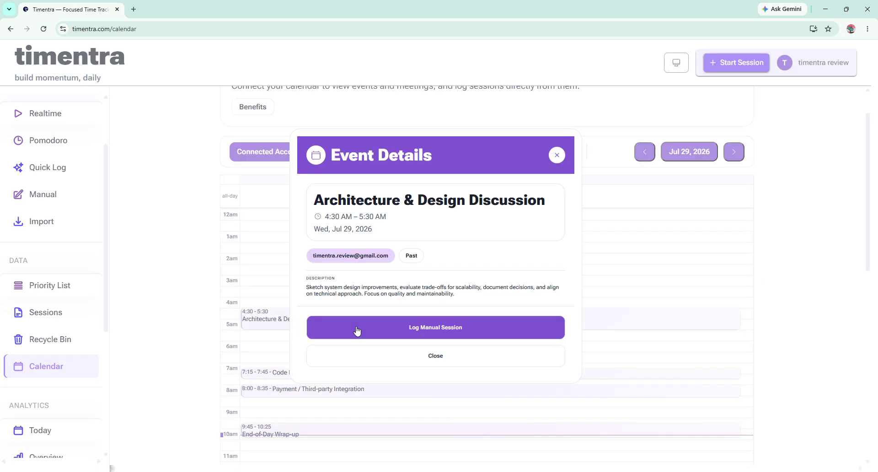
left_click(451, 334)
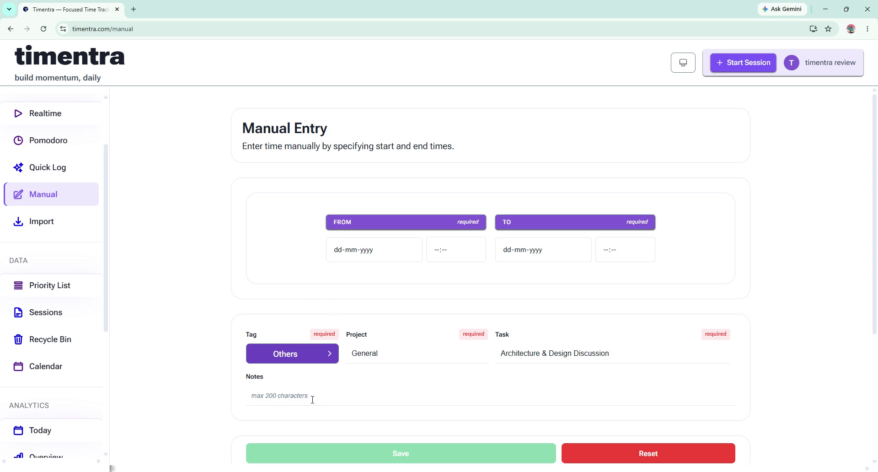
scroll(335, 390, "down", 1)
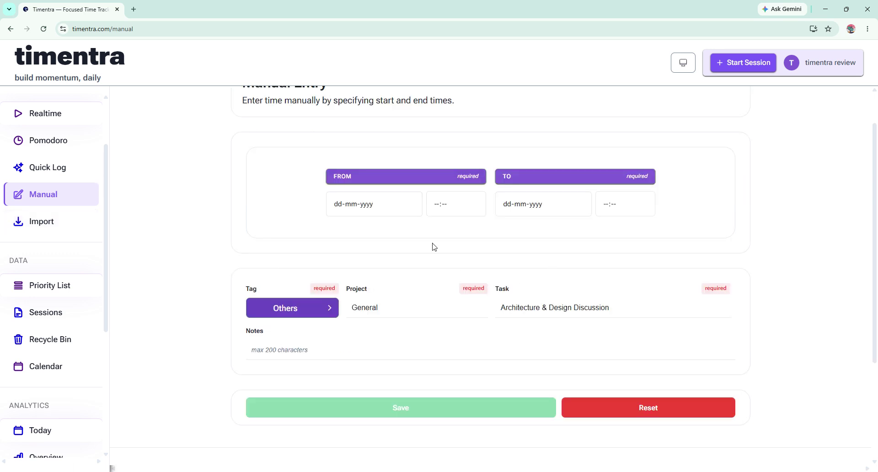
scroll(505, 237, "up", 1)
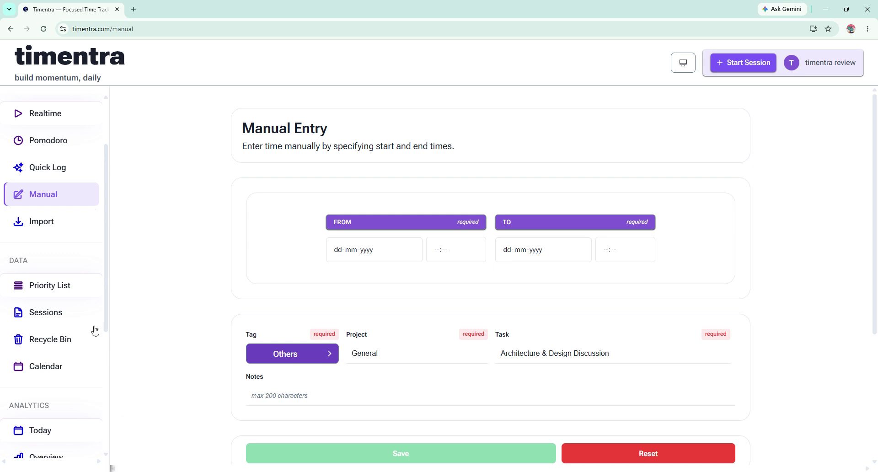
Open the Priority List and delete the Architecture & Design Discussion task from the active priorities.
left_click(60, 286)
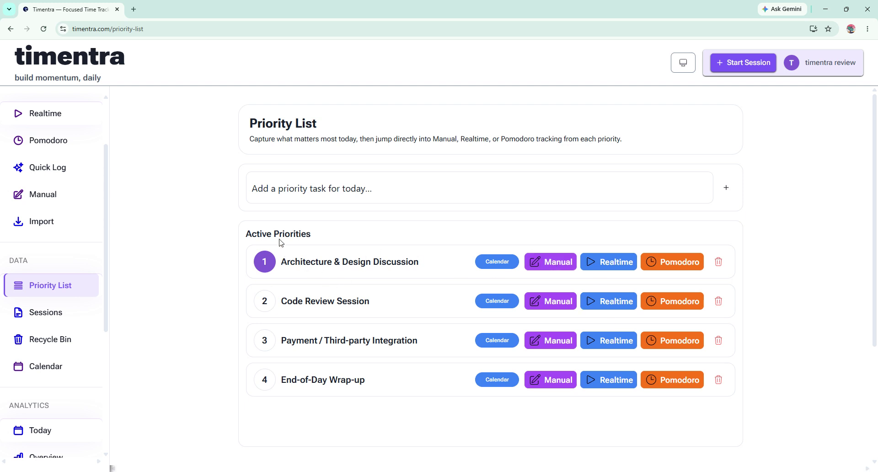
left_click(719, 263)
left_click_drag(282, 261, 413, 259)
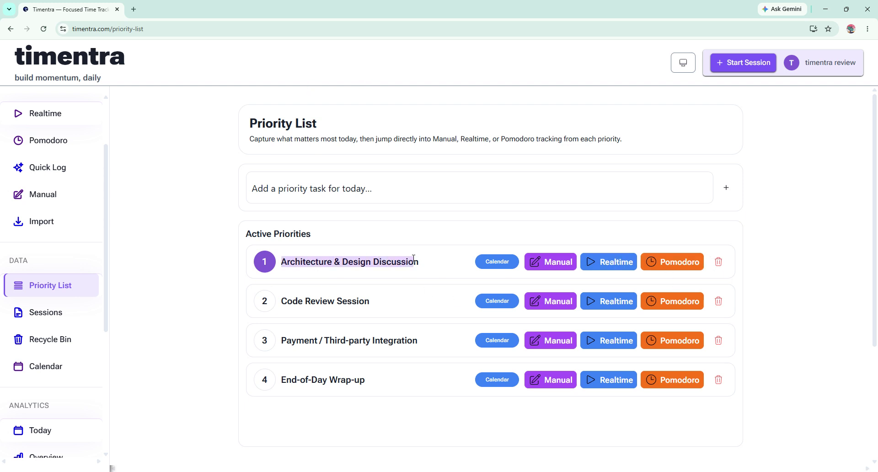
left_click(719, 263)
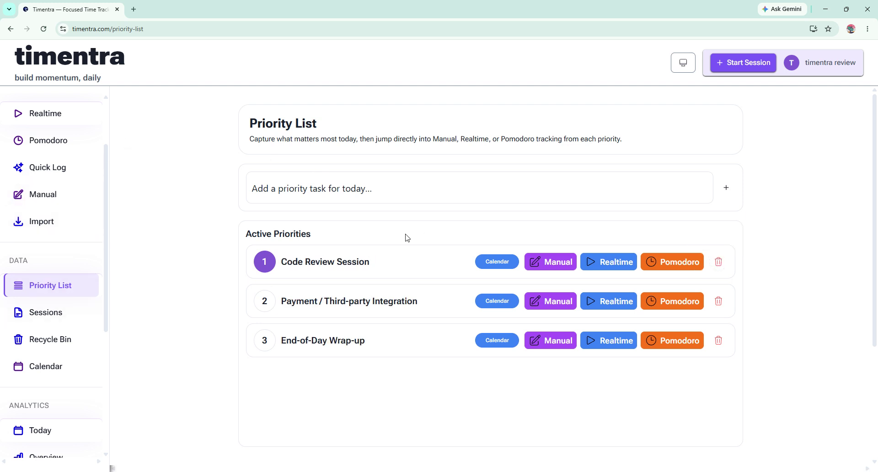
scroll(388, 201, "down", 3)
scroll(391, 182, "up", 3)
Return to the Calendar page and check the Architecture & Design Discussion event's details, closing them when done.
left_click(43, 366)
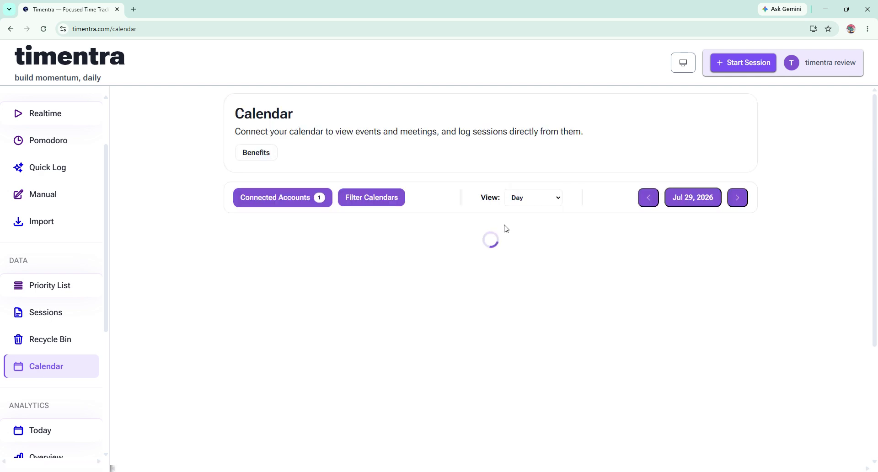
scroll(484, 311, "down", 3)
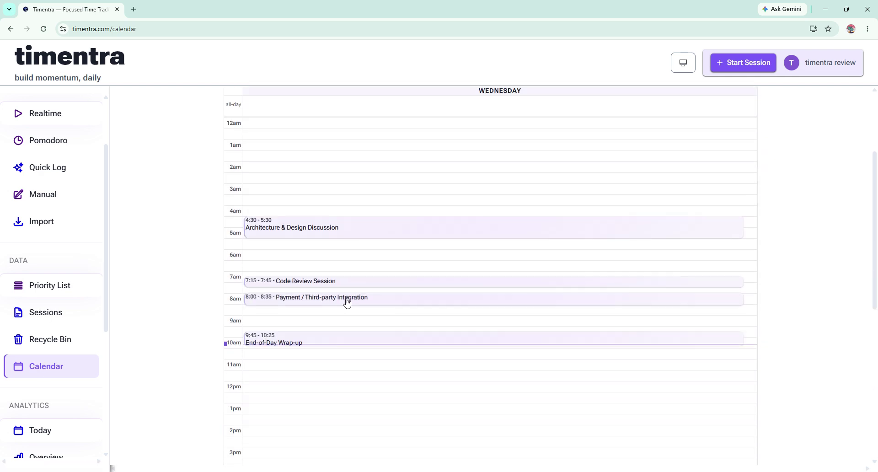
left_click(303, 229)
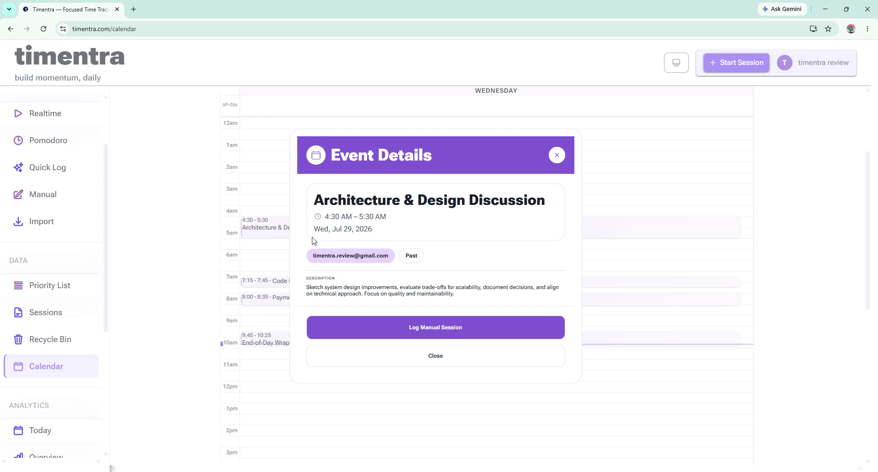
key("Escape")
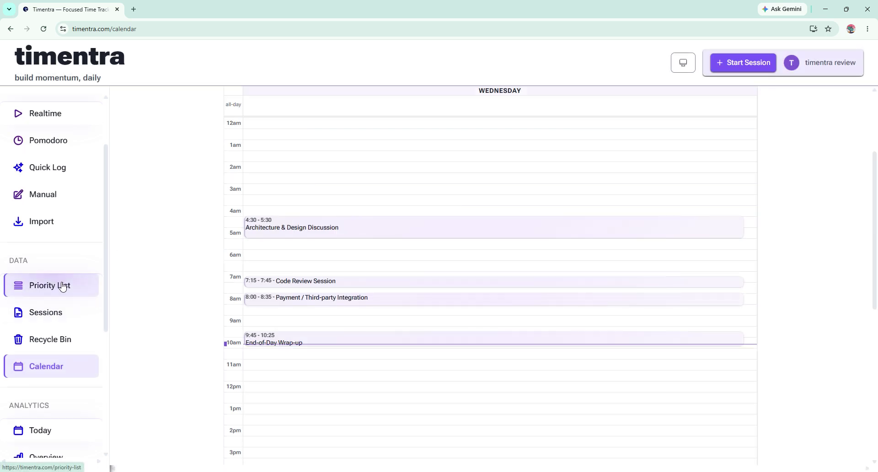
Remove the Google account from the Calendar page's connected accounts.
scroll(192, 261, "up", 3)
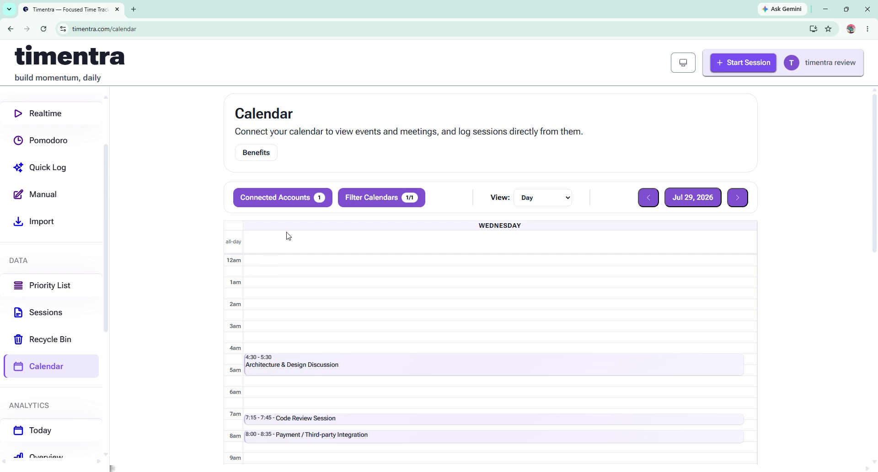
left_click(291, 198)
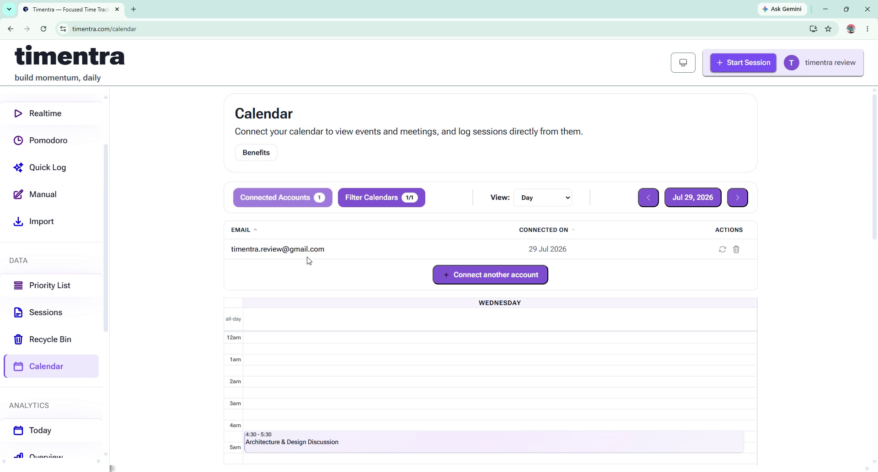
left_click(737, 249)
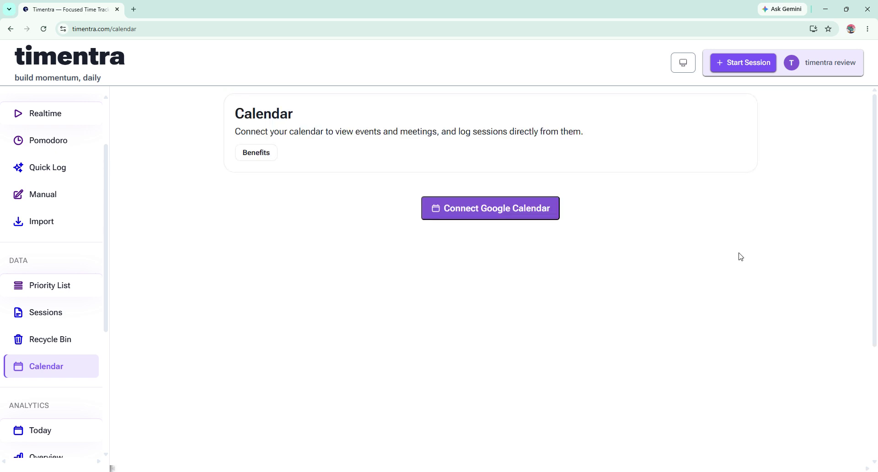
Check the Recycle Bin, Calendar and Priority List pages for any remaining calendar data.
left_click(49, 339)
left_click(55, 371)
left_click(57, 288)
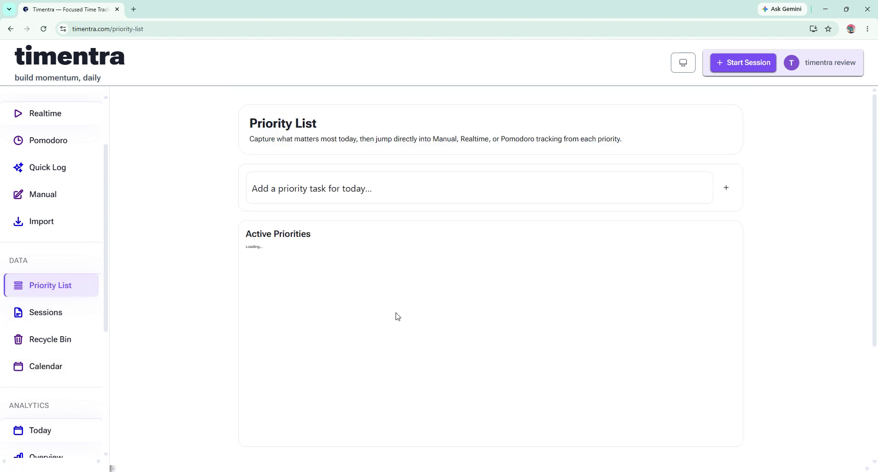
scroll(374, 306, "down", 2)
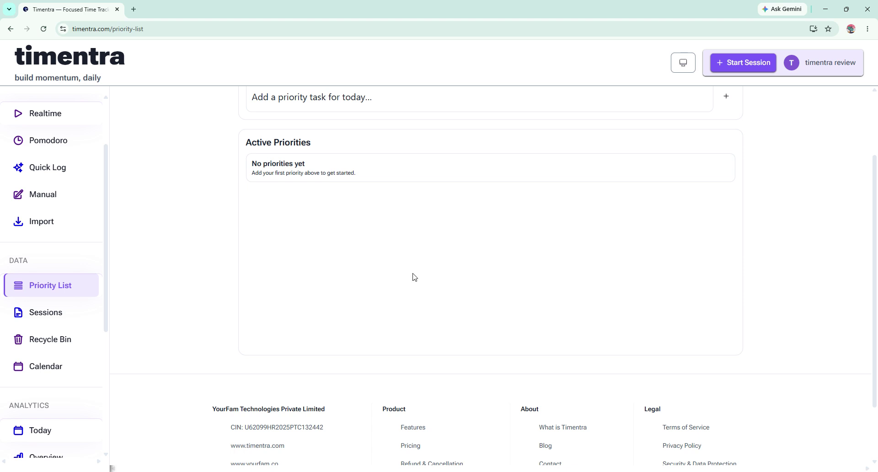
Start connecting Google Calendar from the Calendar page with the listed Google account and proceed past the unverified-app warning to timentra.
left_click(75, 366)
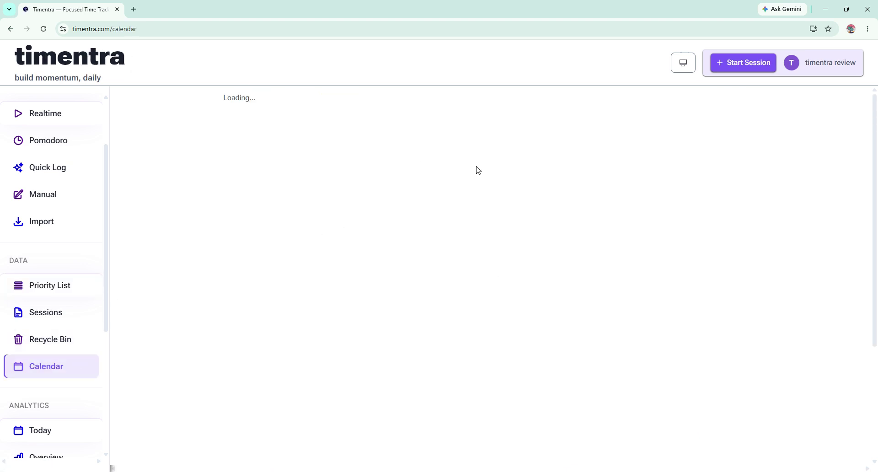
left_click(474, 212)
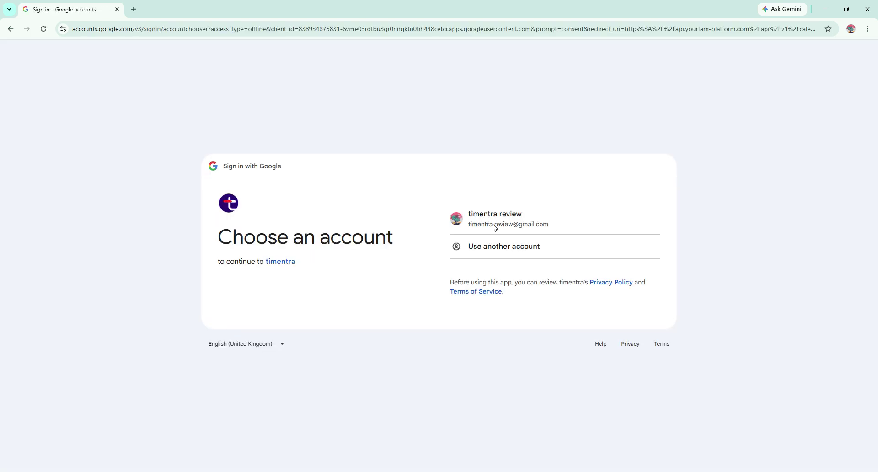
left_click(565, 213)
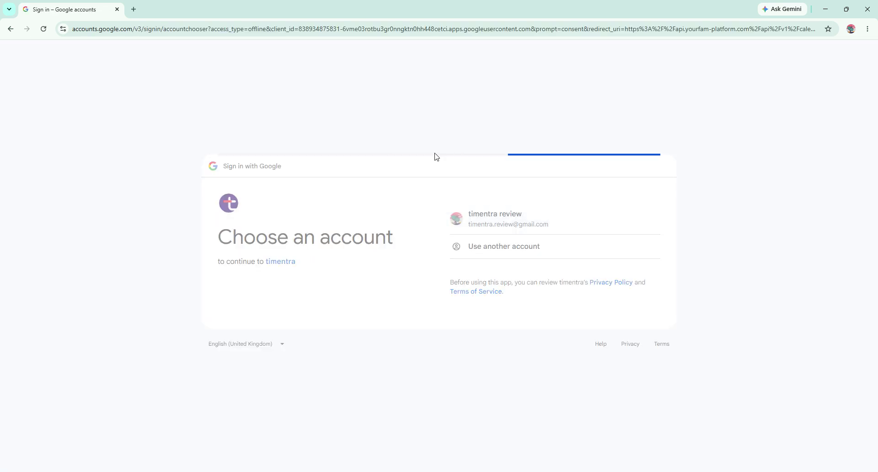
left_click(319, 31)
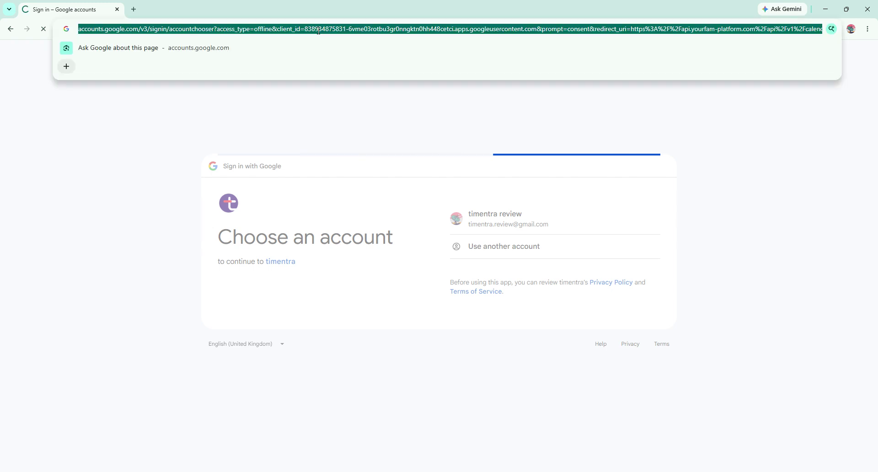
left_click(431, 114)
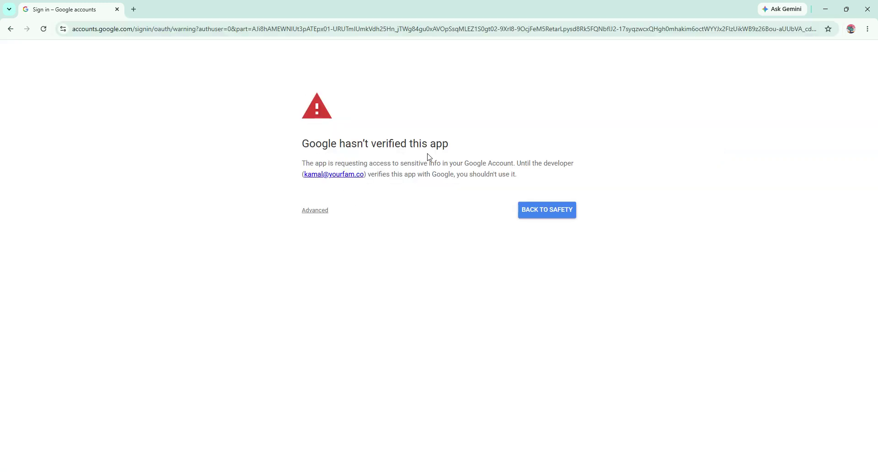
left_click(326, 216)
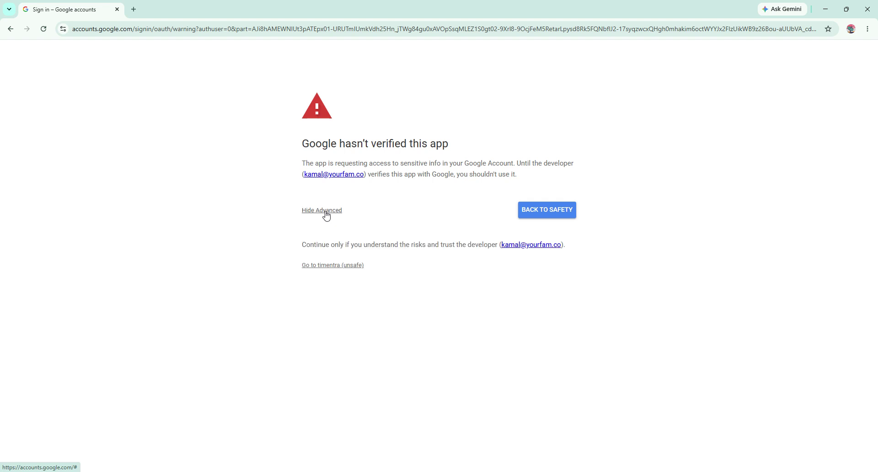
left_click(330, 269)
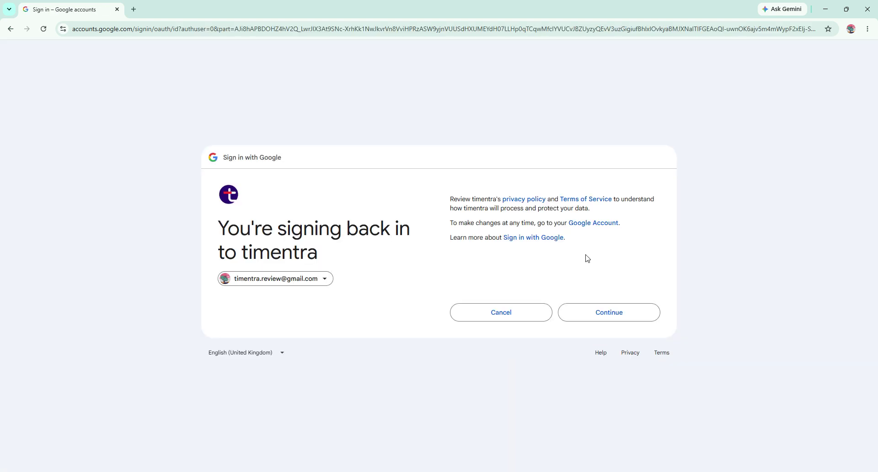
Continue the Google sign-in, review the services timentra already has access to, and approve the access to complete the calendar connection.
left_click(625, 320)
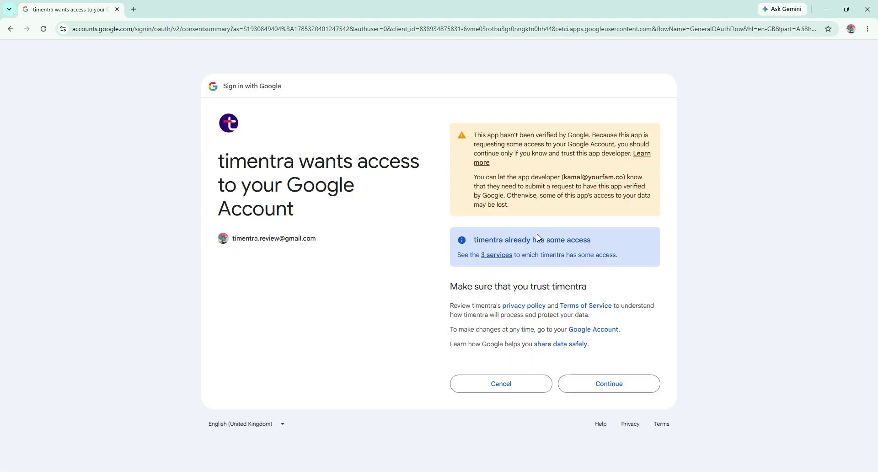
left_click(497, 255)
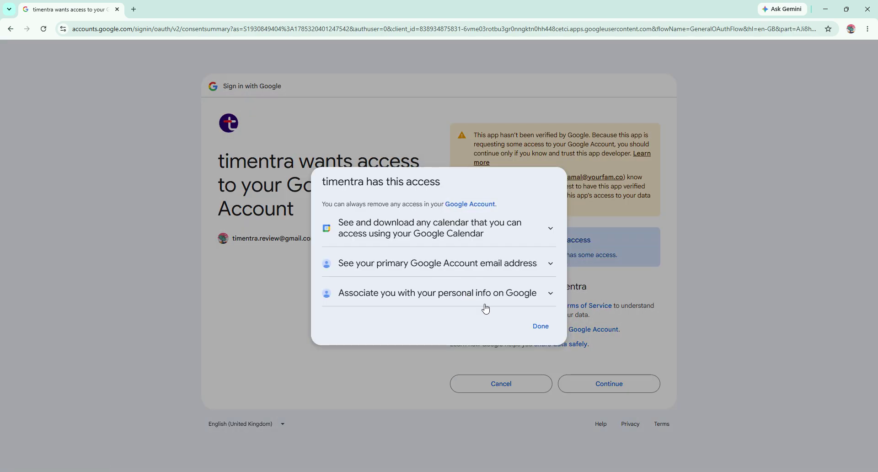
left_click(541, 326)
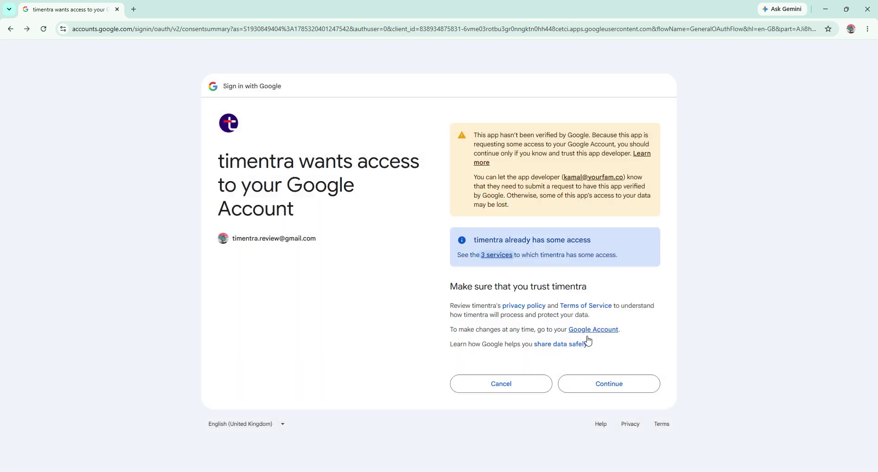
left_click(622, 383)
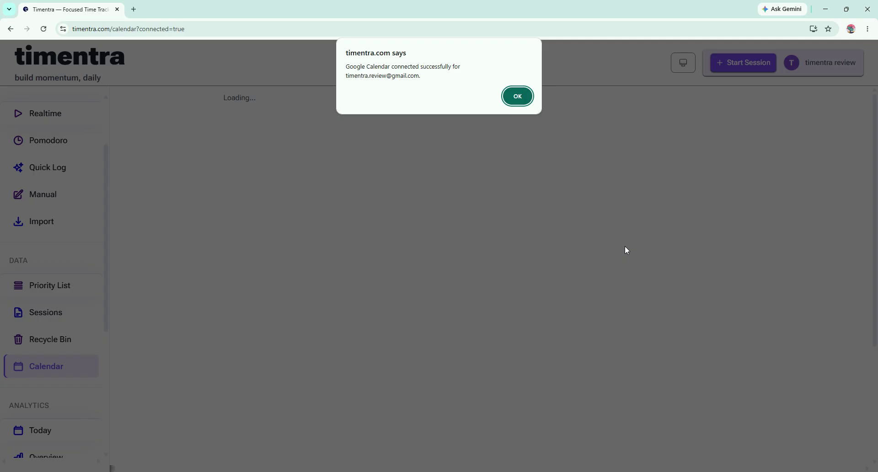
left_click(518, 96)
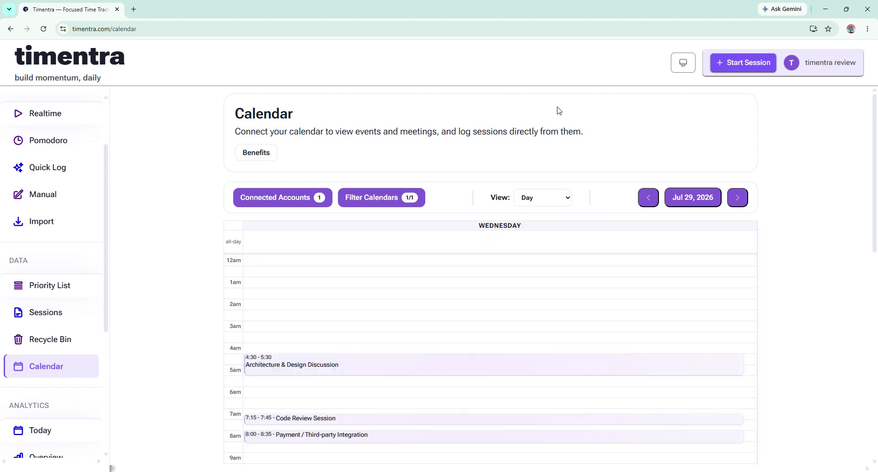
Disconnect the reconnected Google account from the Calendar page's connected accounts and open the Realtime page.
left_click(283, 197)
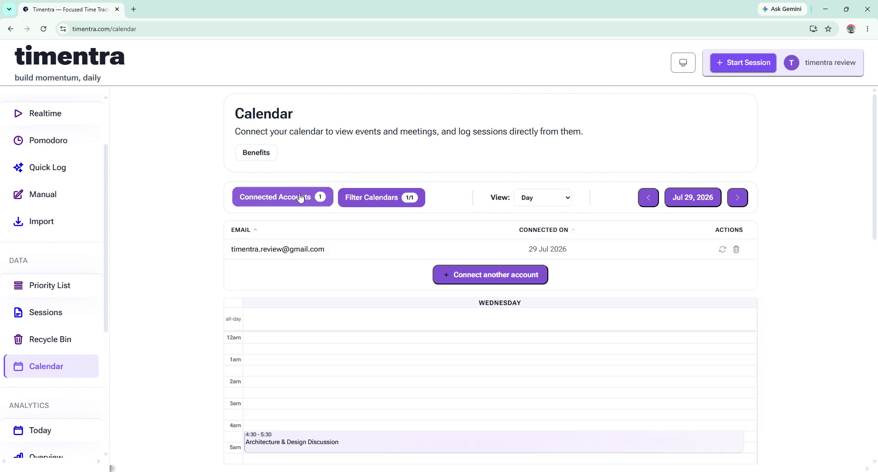
left_click(737, 250)
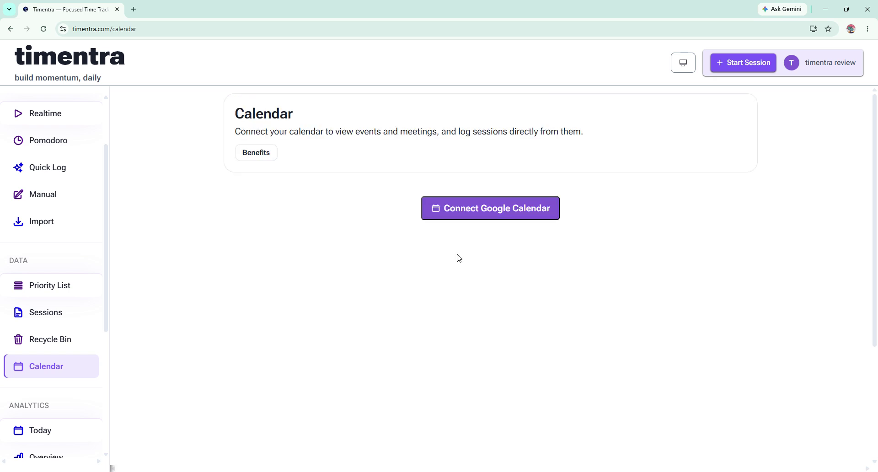
left_click(53, 114)
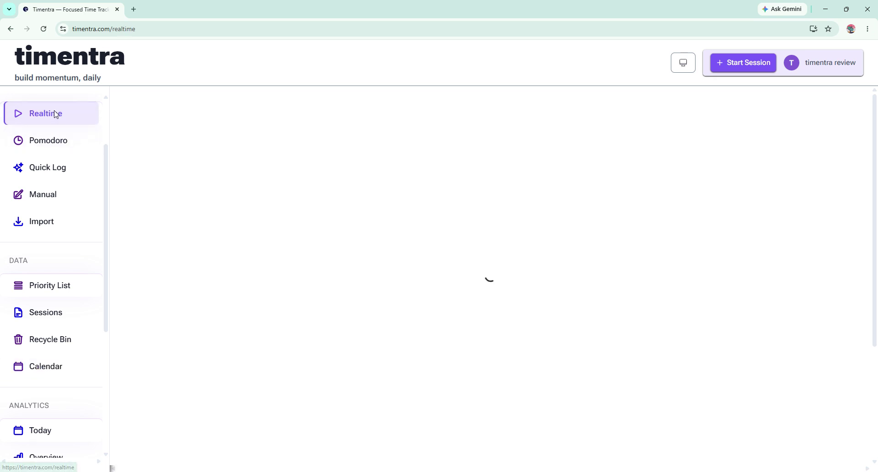